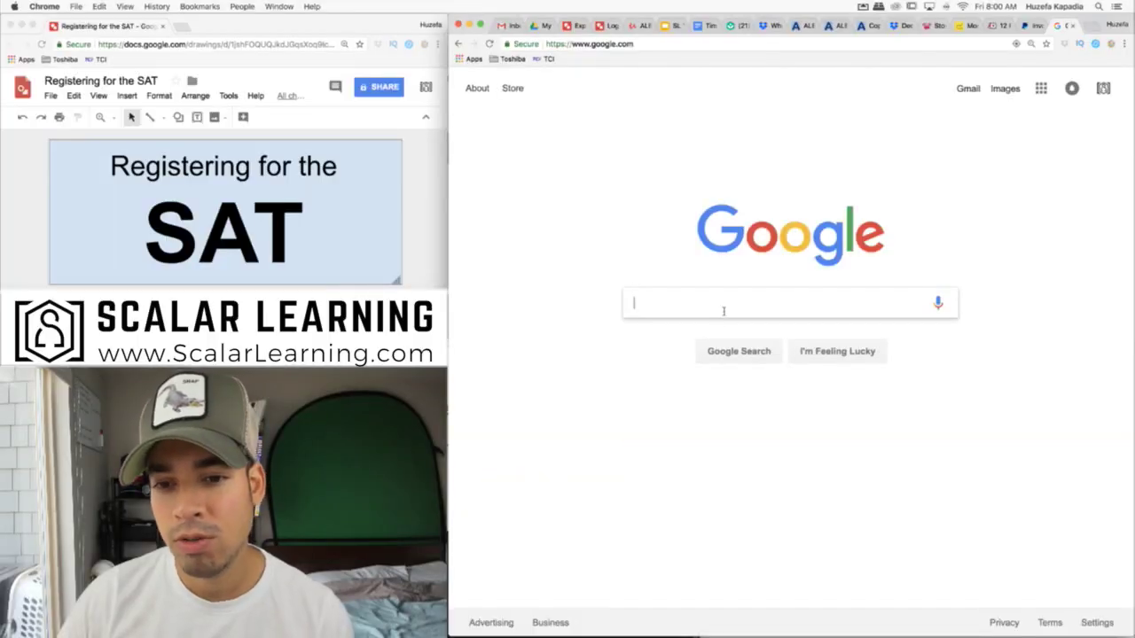
- Search Google for "college board" and open the College Board's SAT page from the results
click(724, 309)
text(coll)
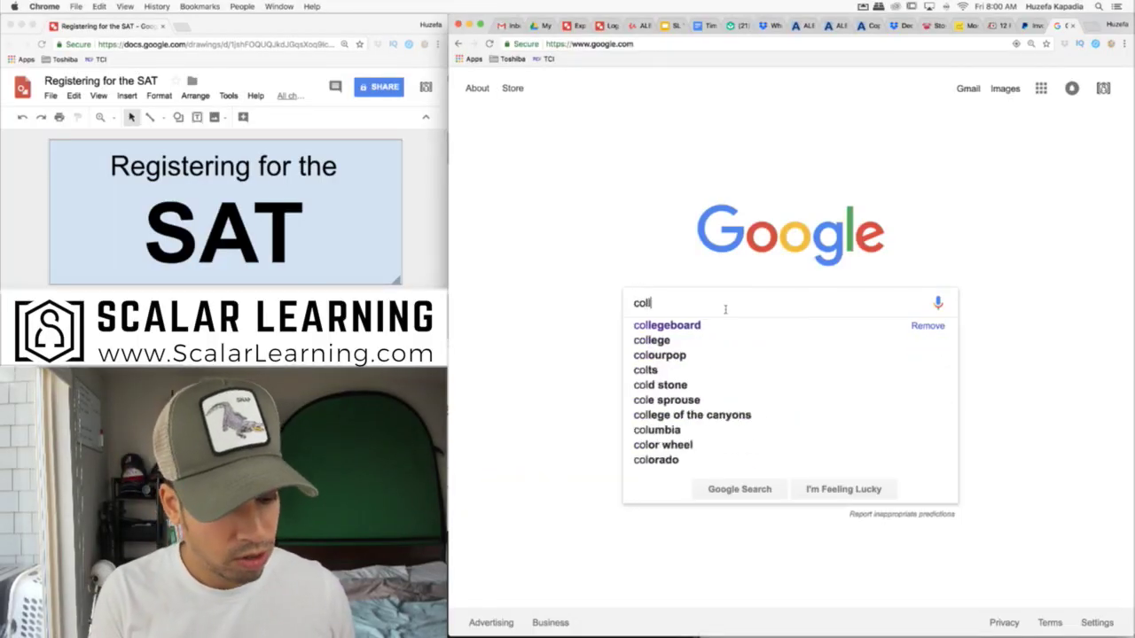
text(ege board)
key(Return)
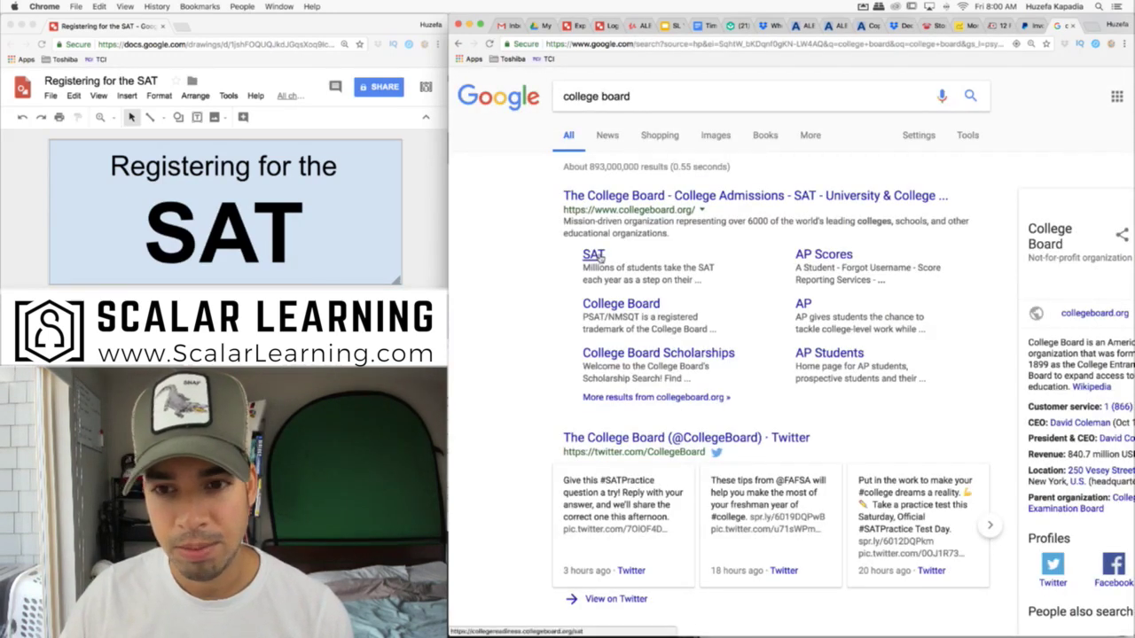
click(601, 257)
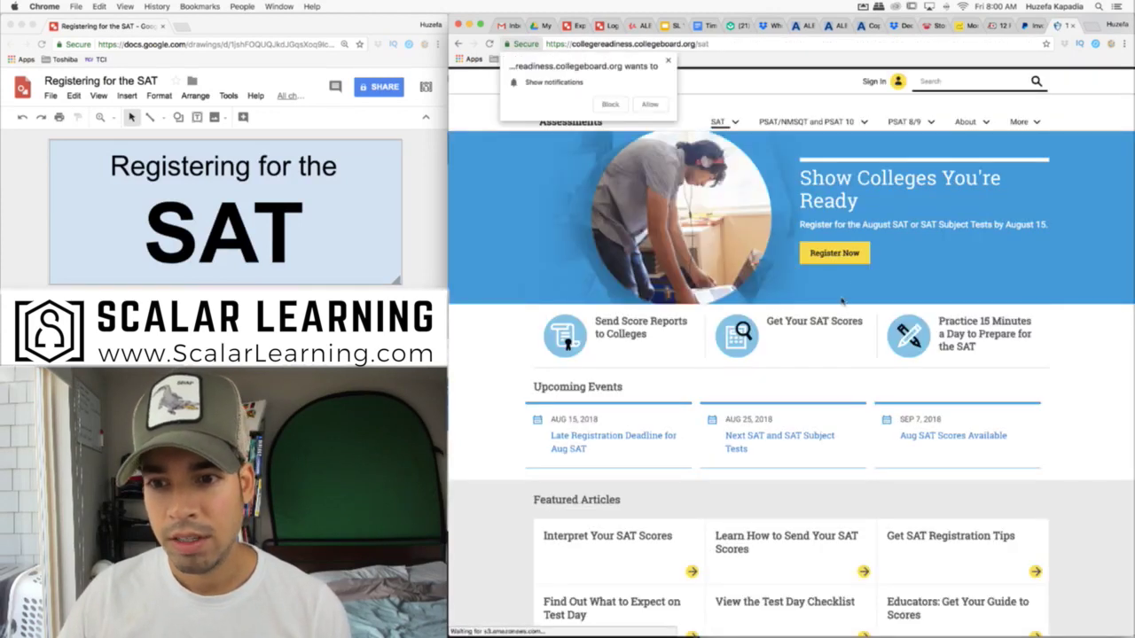
- Start registering for the SAT by signing in to the College Board account and confirming the account details
click(833, 255)
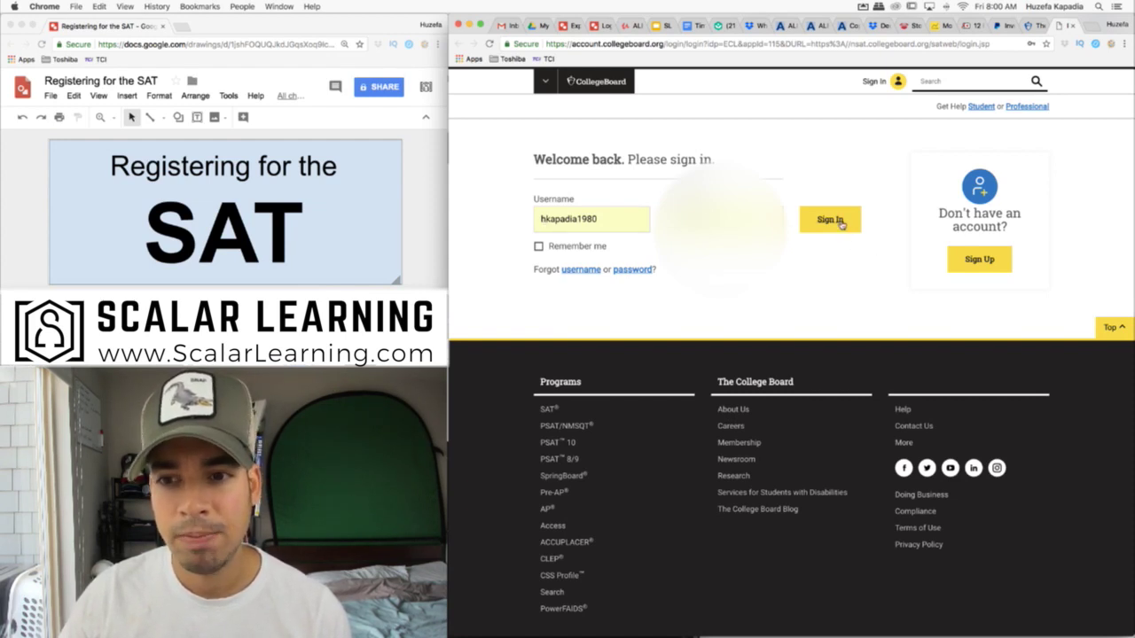
click(838, 221)
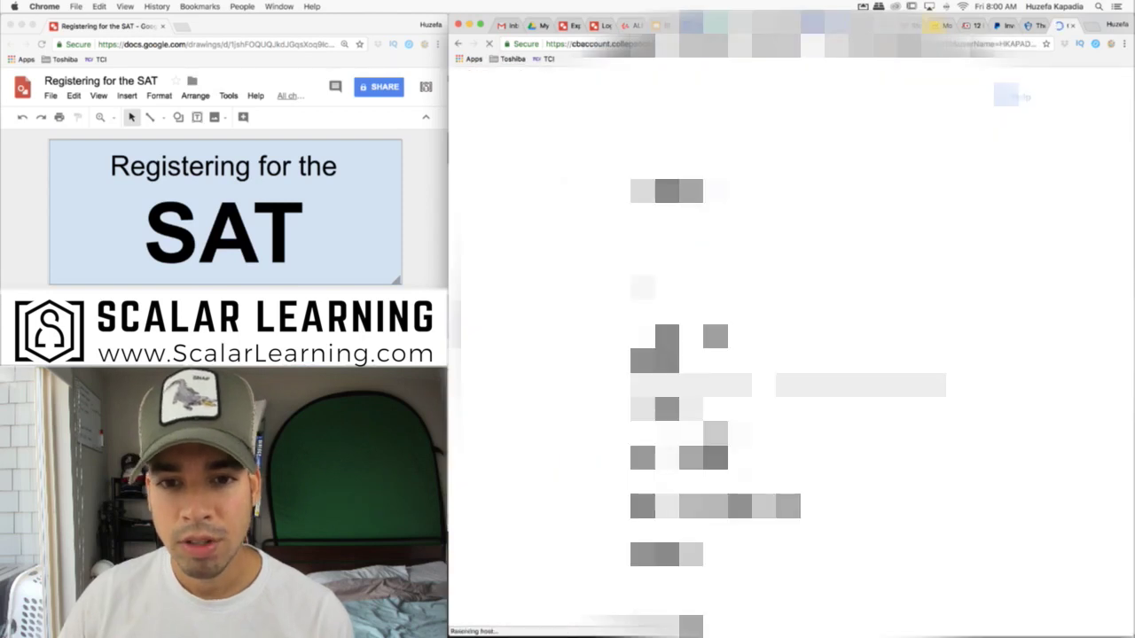
scroll(789, 355, down, 10)
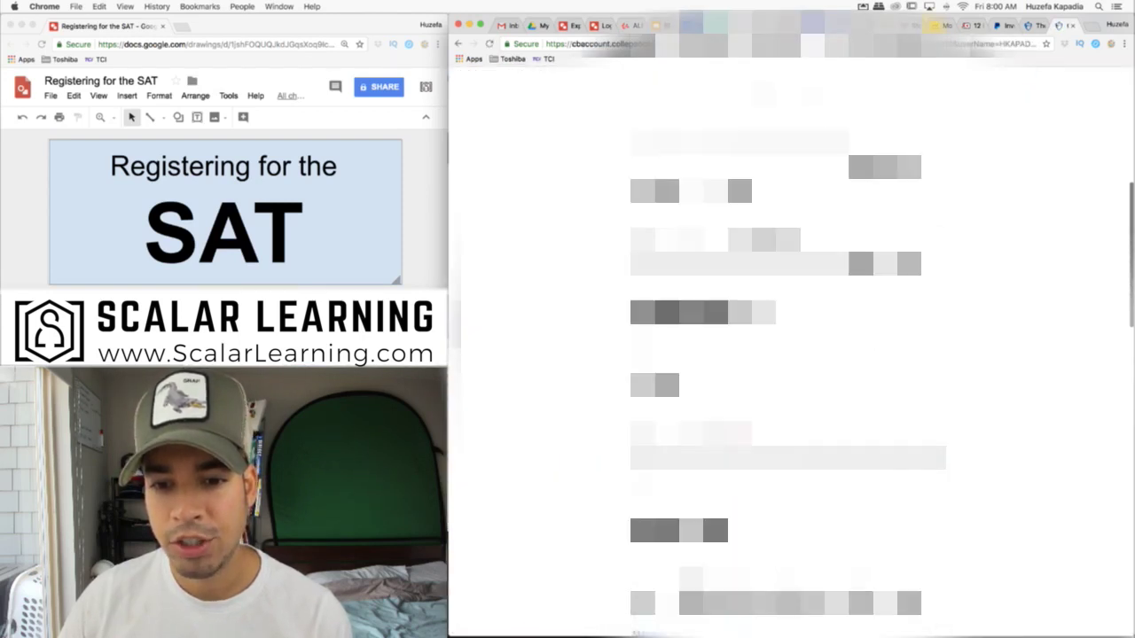
scroll(789, 355, down, 5)
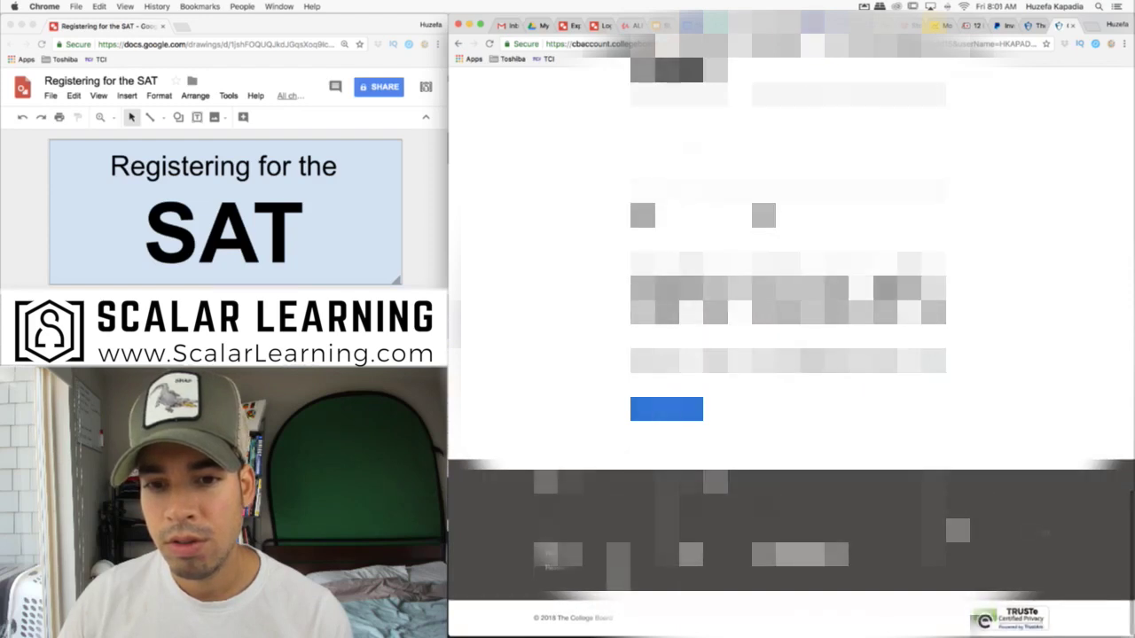
click(940, 373)
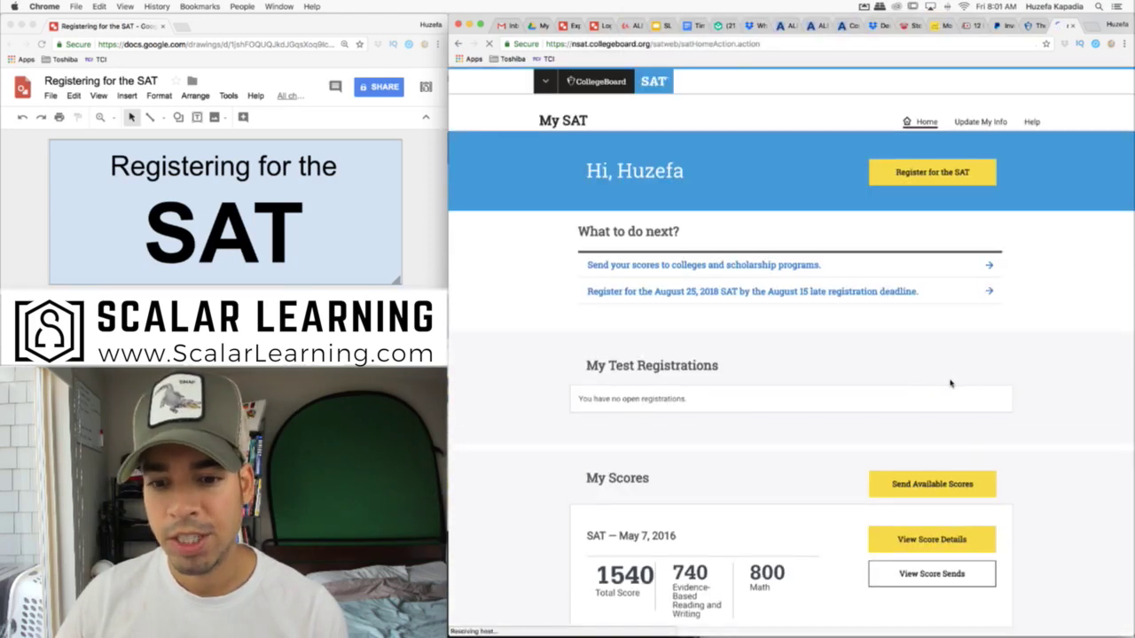
- Start a new SAT registration from the My SAT home page and proceed to the personal information section
scroll(950, 383, down, 2)
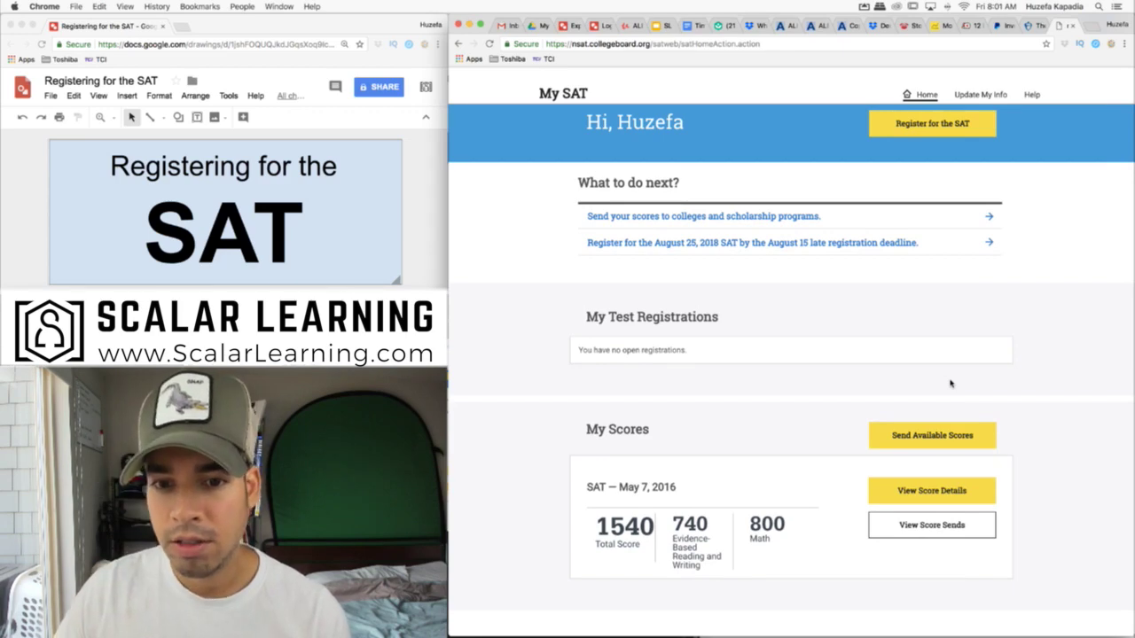
scroll(950, 383, down, 2)
scroll(886, 292, up, 5)
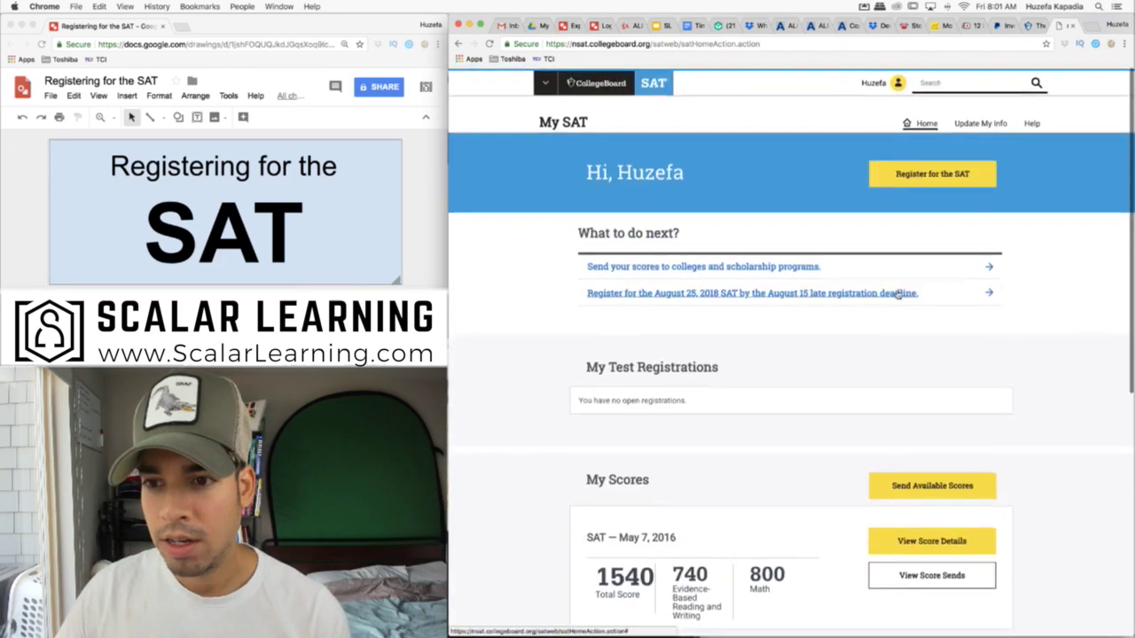
click(921, 173)
click(1034, 535)
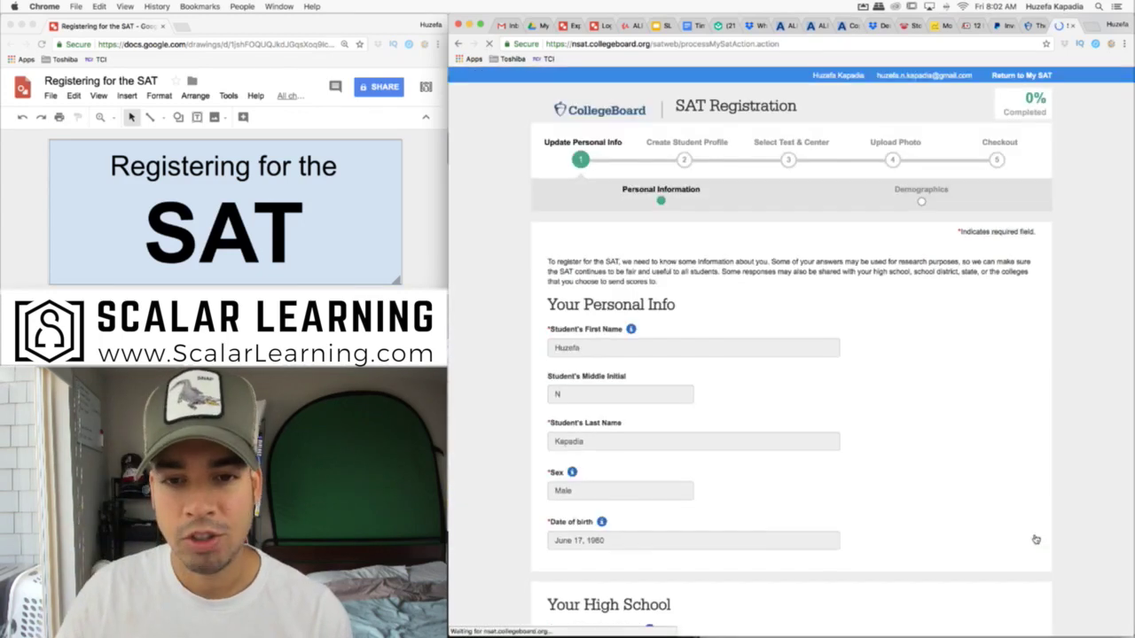
- Review the personal, demographic, parent and language answers, and defer further updates to reach the SAT Terms & Conditions
scroll(863, 474, down, 5)
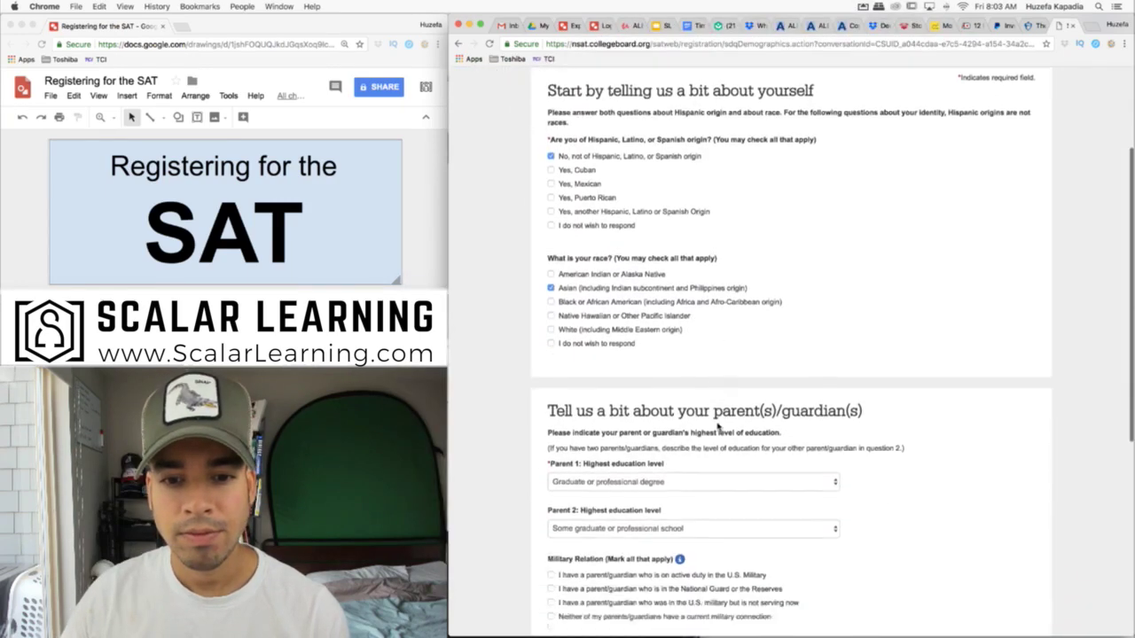
scroll(718, 427, down, 5)
scroll(718, 426, up, 5)
scroll(718, 426, down, 2)
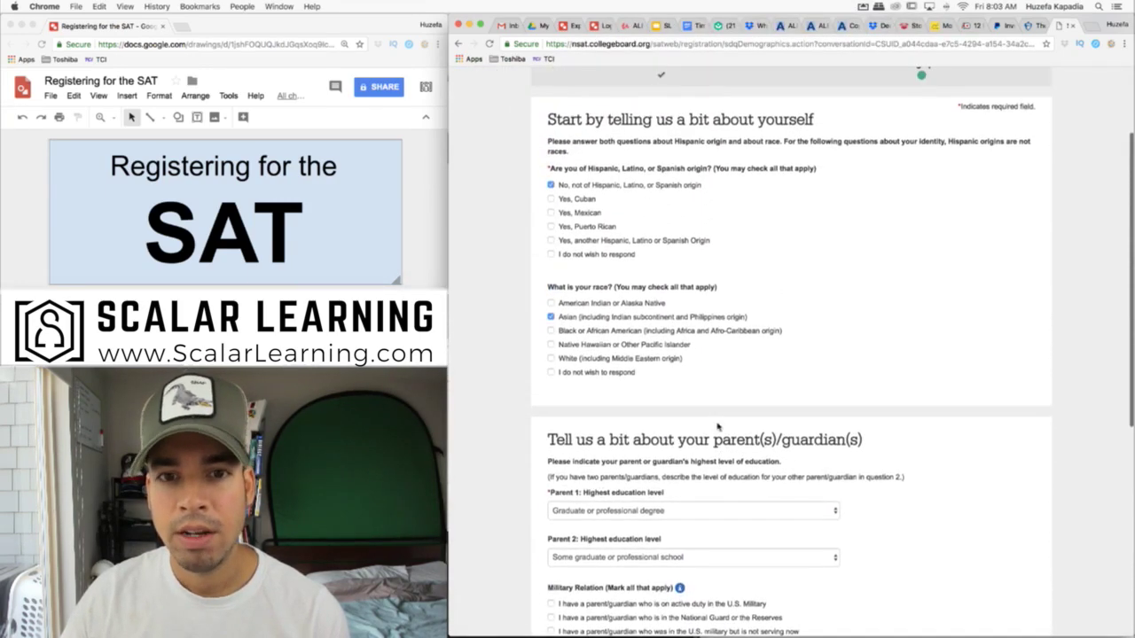
scroll(640, 306, down, 3)
scroll(640, 306, down, 5)
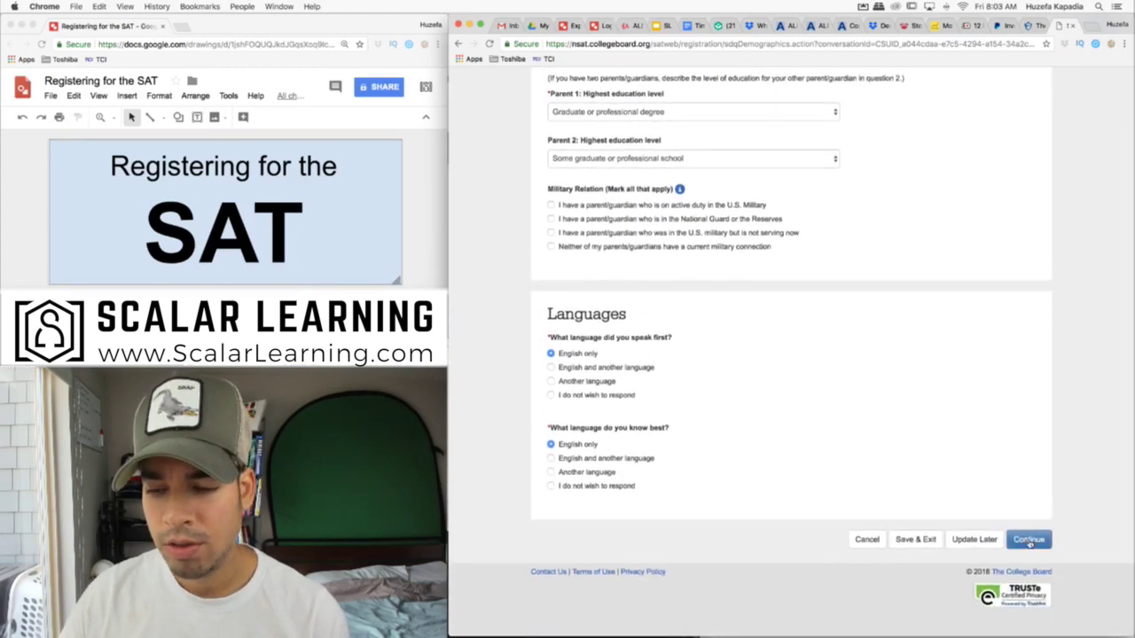
click(976, 541)
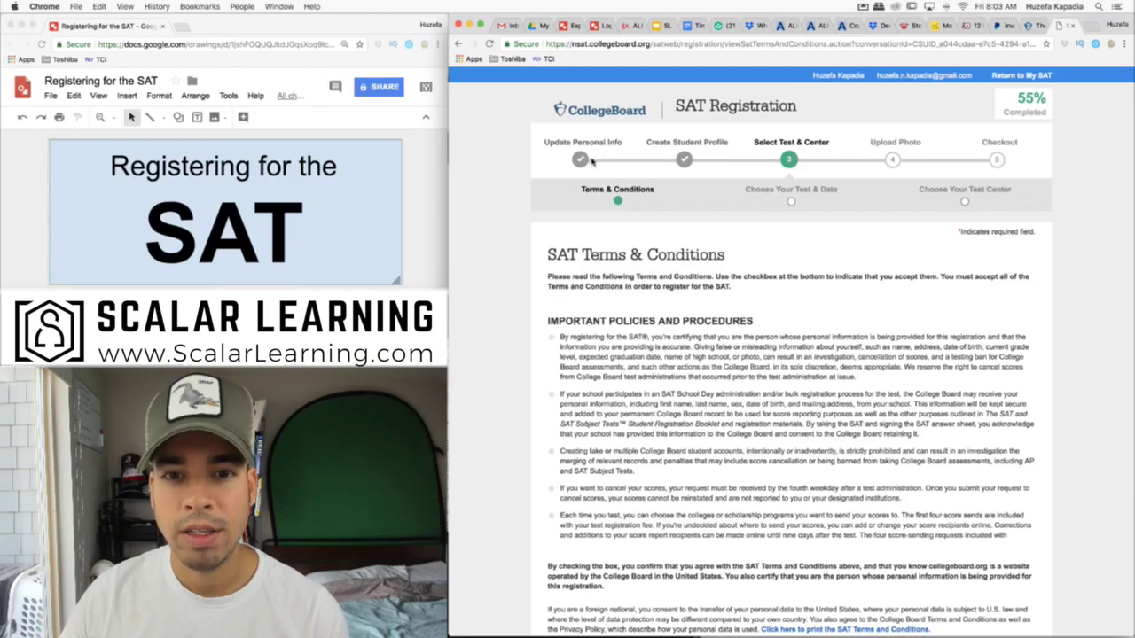
- Read through the SAT Terms & Conditions, agree to them and continue to the test and date selection
scroll(812, 413, down, 10)
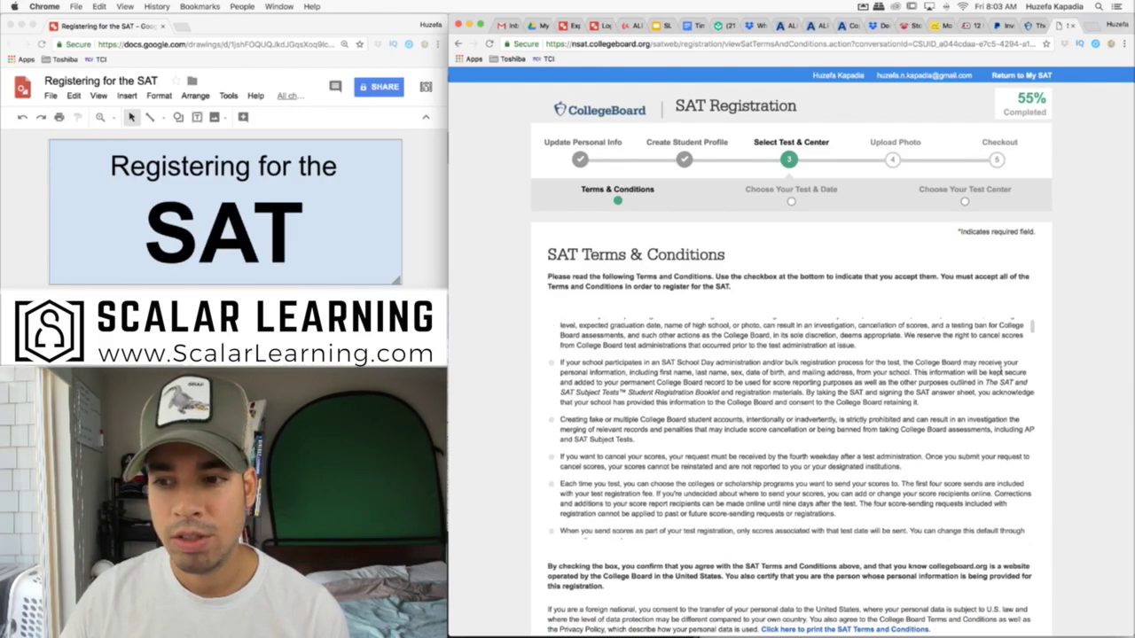
scroll(812, 413, down, 10)
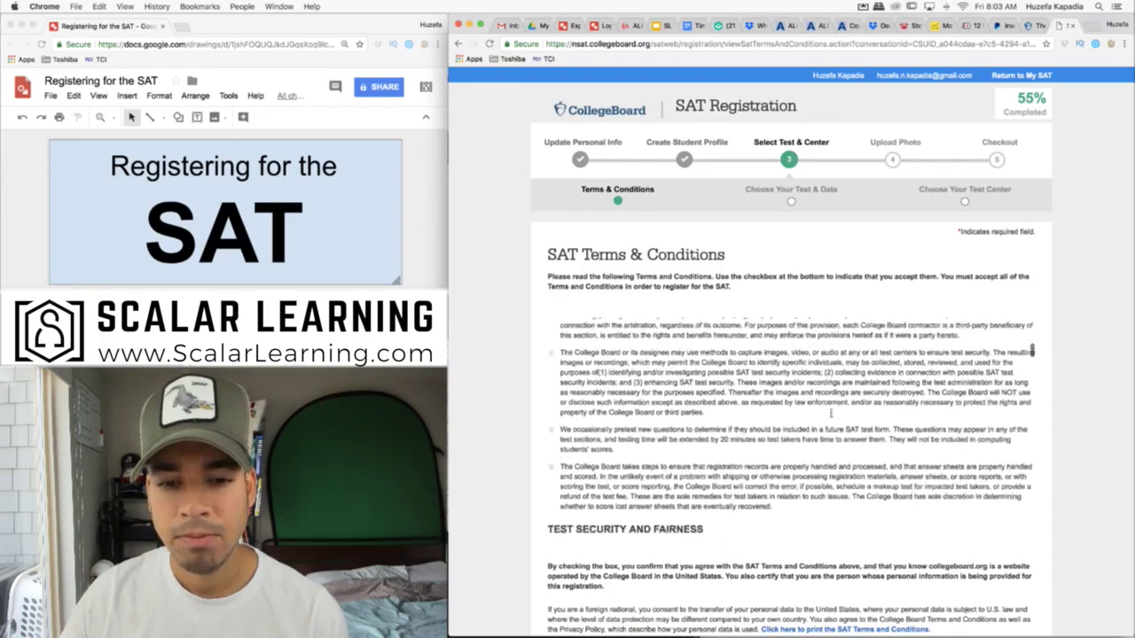
scroll(1065, 510, down, 4)
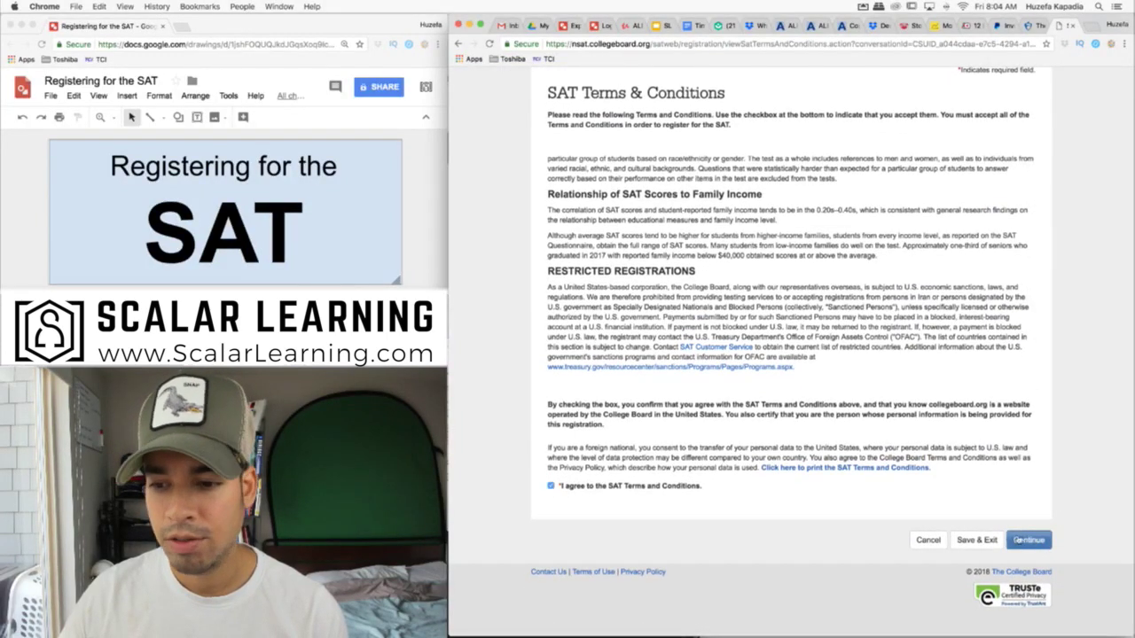
click(1029, 540)
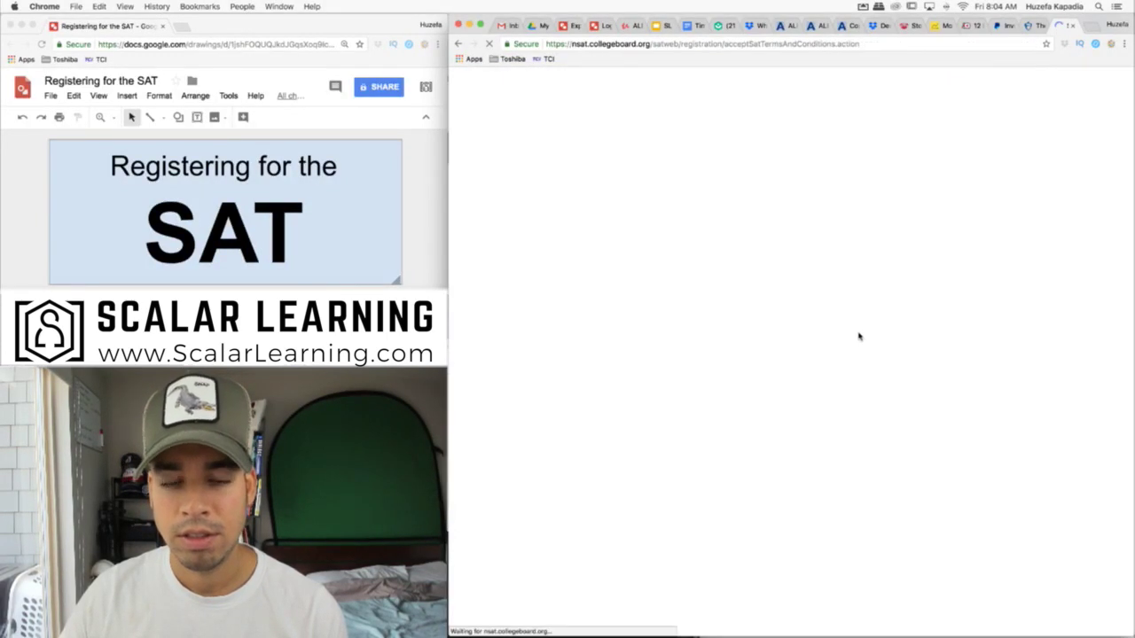
- Complete the test options for the August 25, 2018 SAT in the United States, declining the essay and testing accommodations
scroll(819, 325, down, 2)
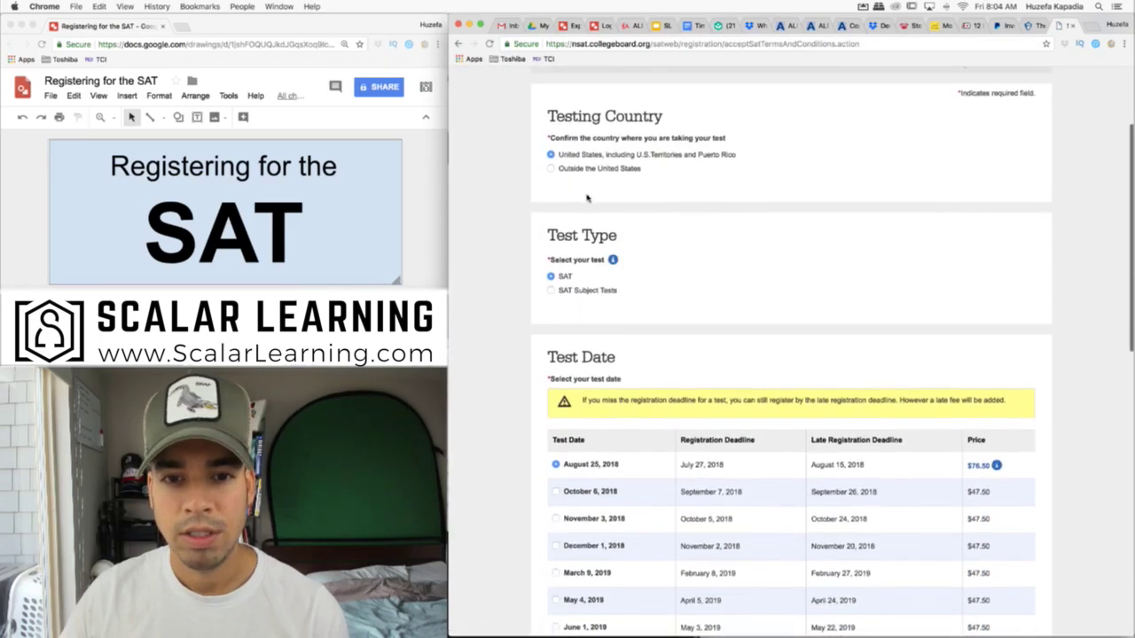
scroll(603, 296, down, 3)
scroll(608, 296, down, 1)
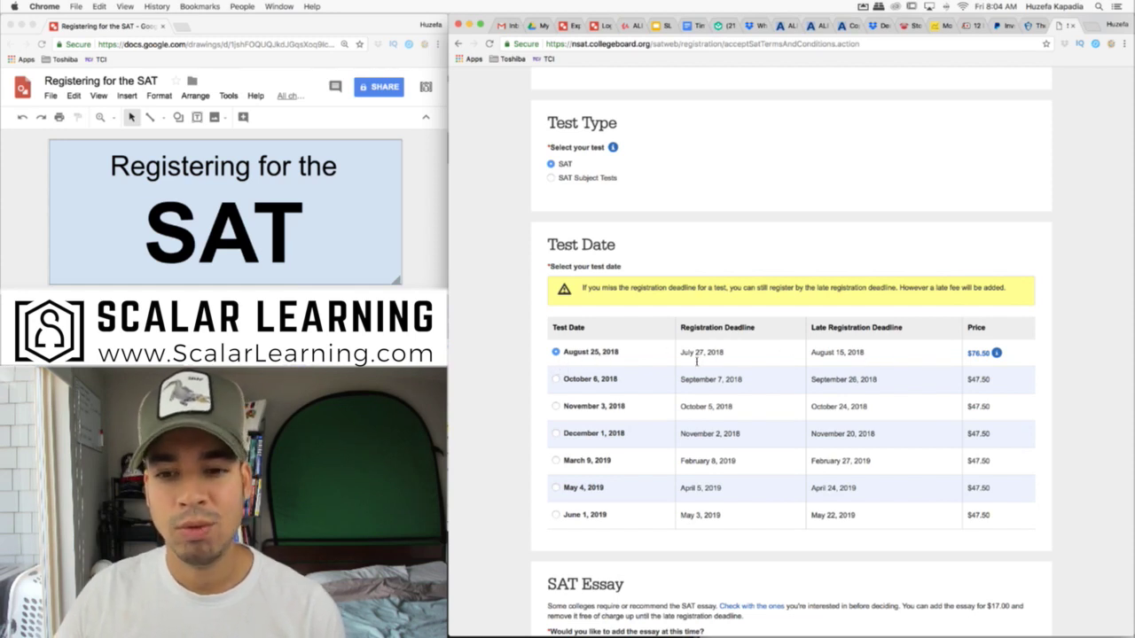
scroll(697, 361, down, 1)
scroll(696, 361, down, 2)
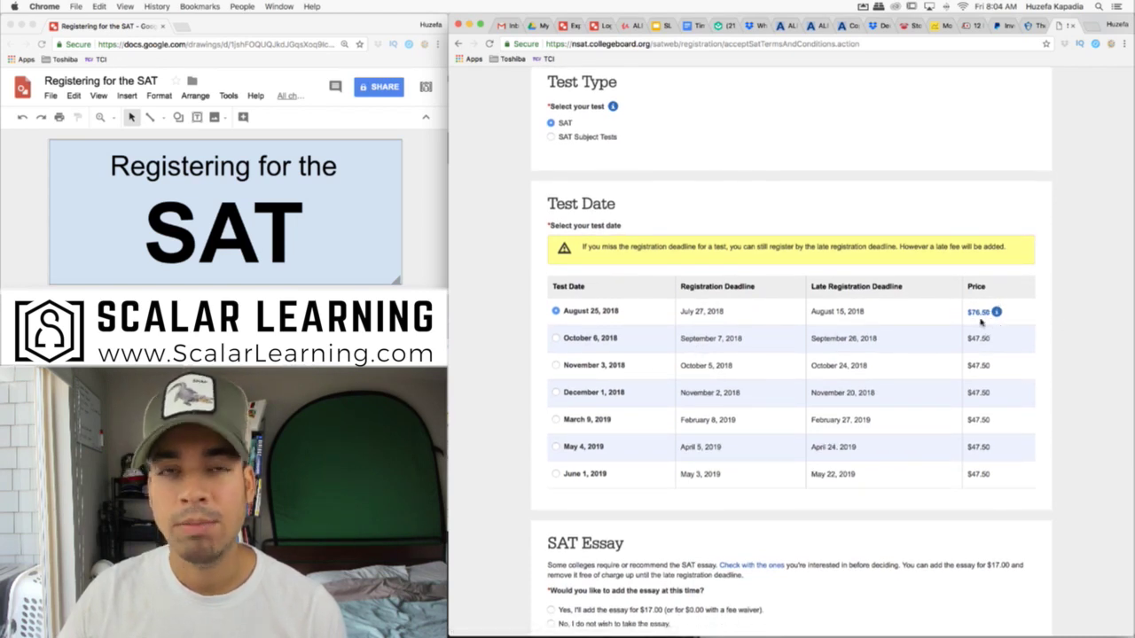
scroll(937, 354, down, 10)
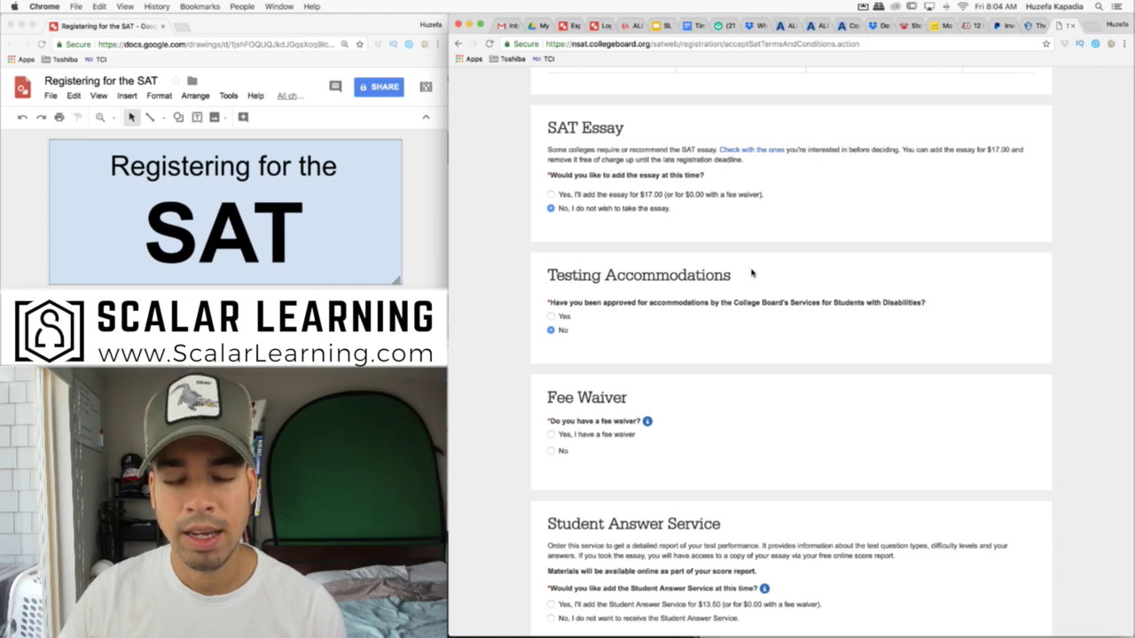
scroll(750, 273, down, 2)
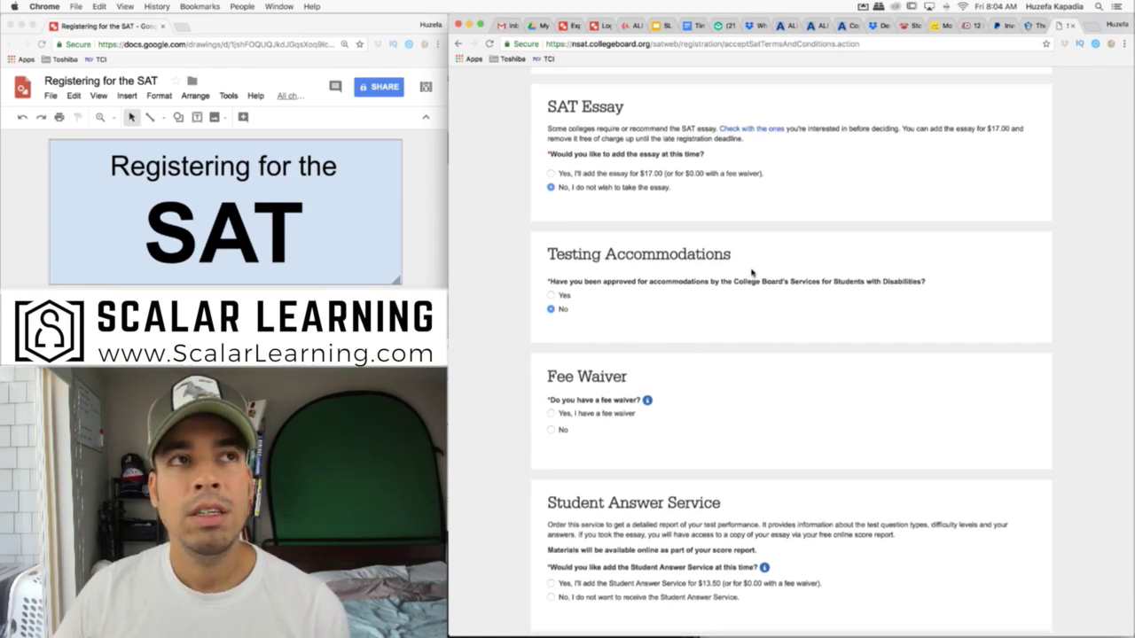
scroll(751, 273, down, 1)
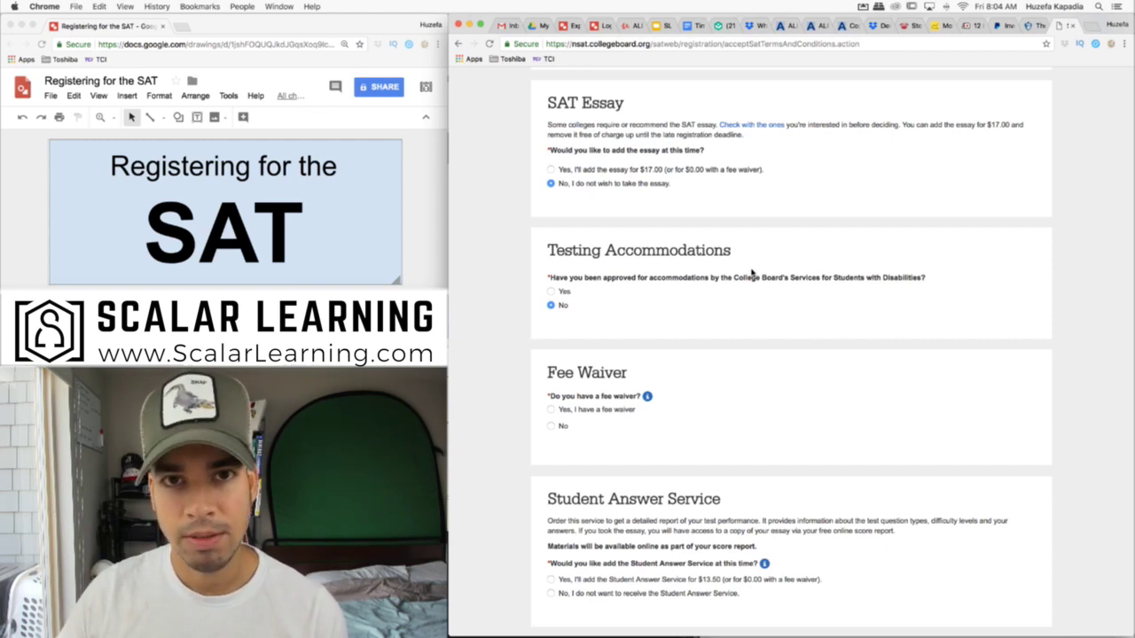
scroll(750, 273, down, 5)
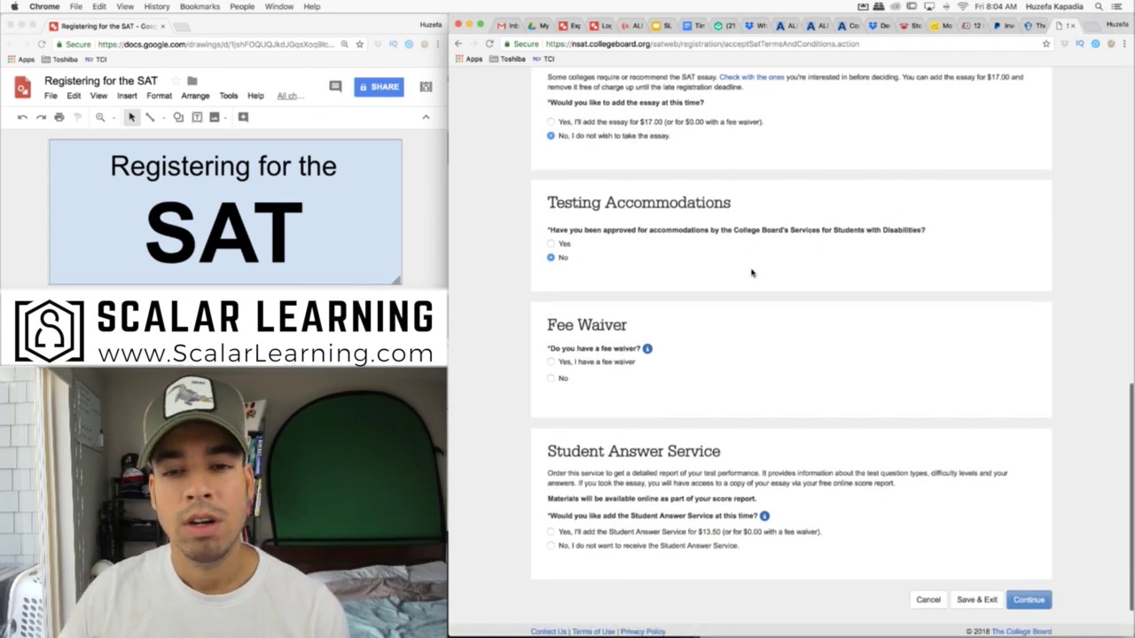
scroll(700, 292, down, 1)
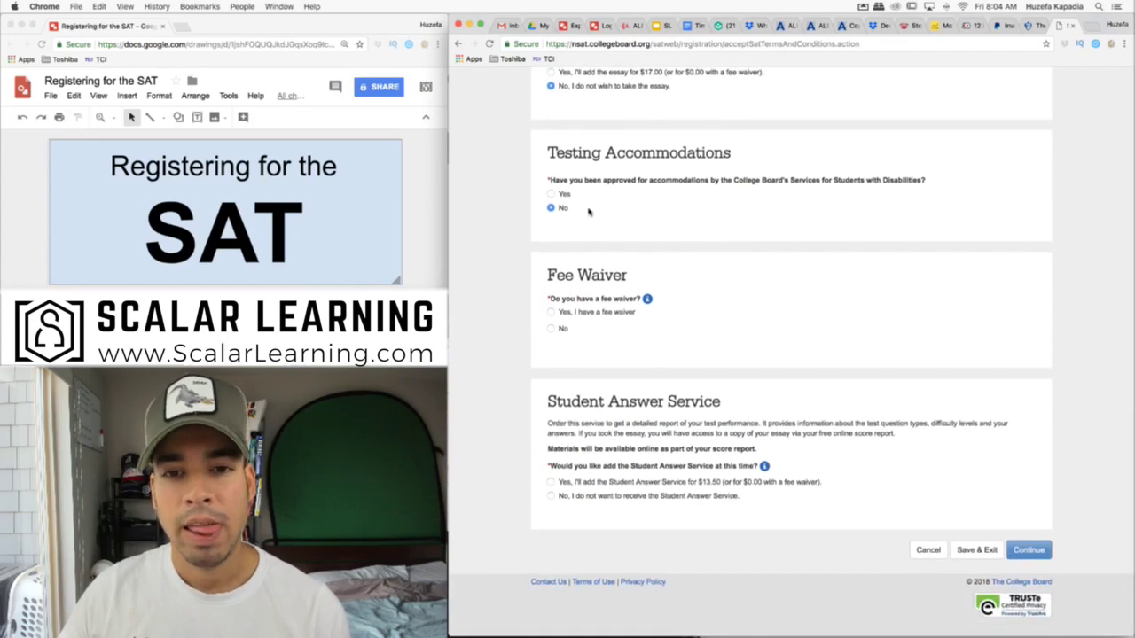
- Choose the previous test center for the exam and continue to the photo upload
scroll(612, 293, down, 1)
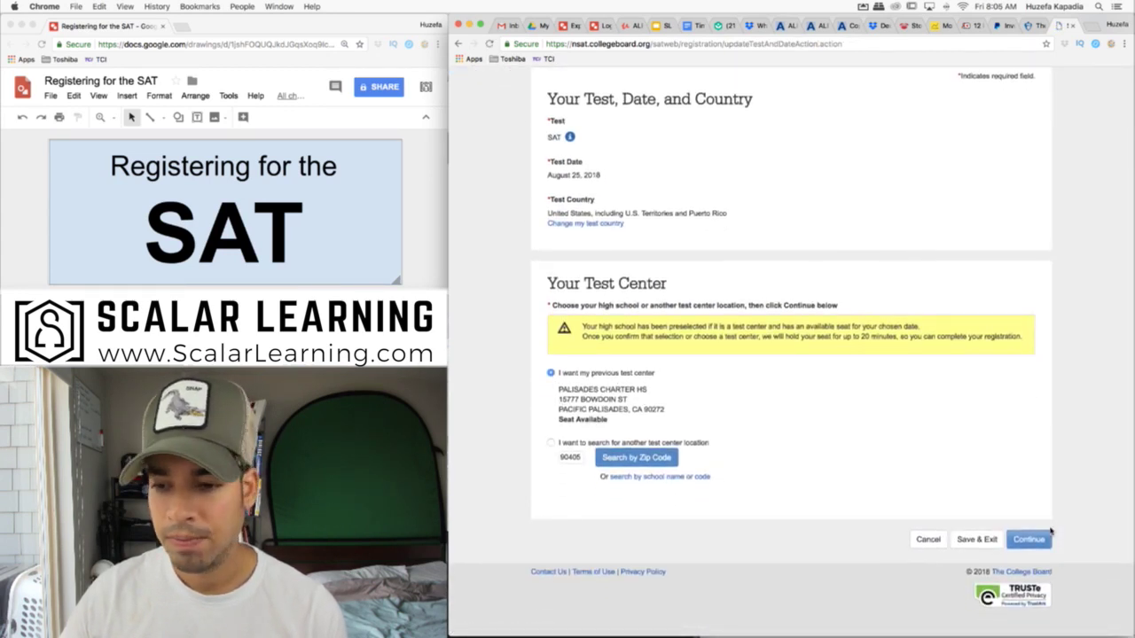
click(1046, 543)
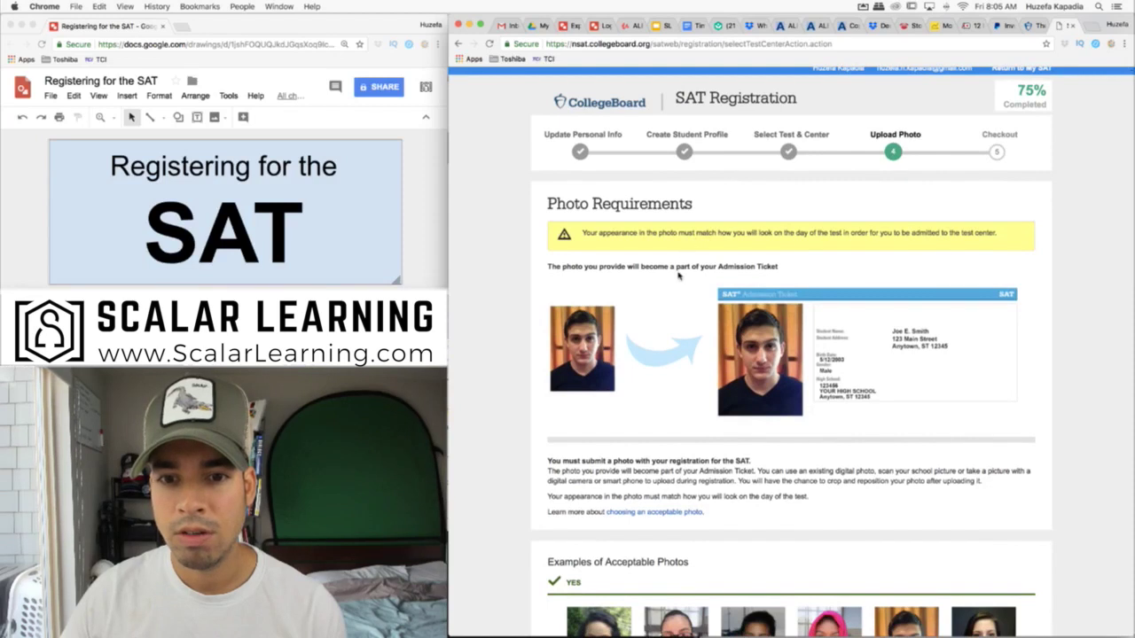
- Review the photo requirements with the acceptable and unacceptable examples, and continue to checkout with the uploaded photo
scroll(709, 180, down, 15)
scroll(685, 228, up, 10)
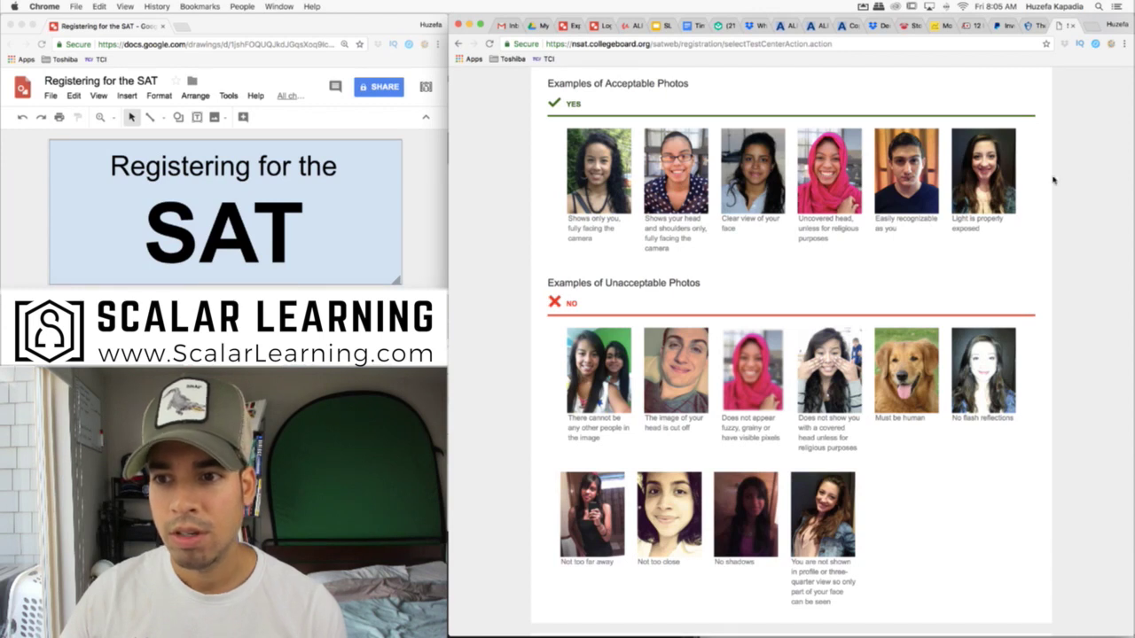
scroll(982, 242, down, 3)
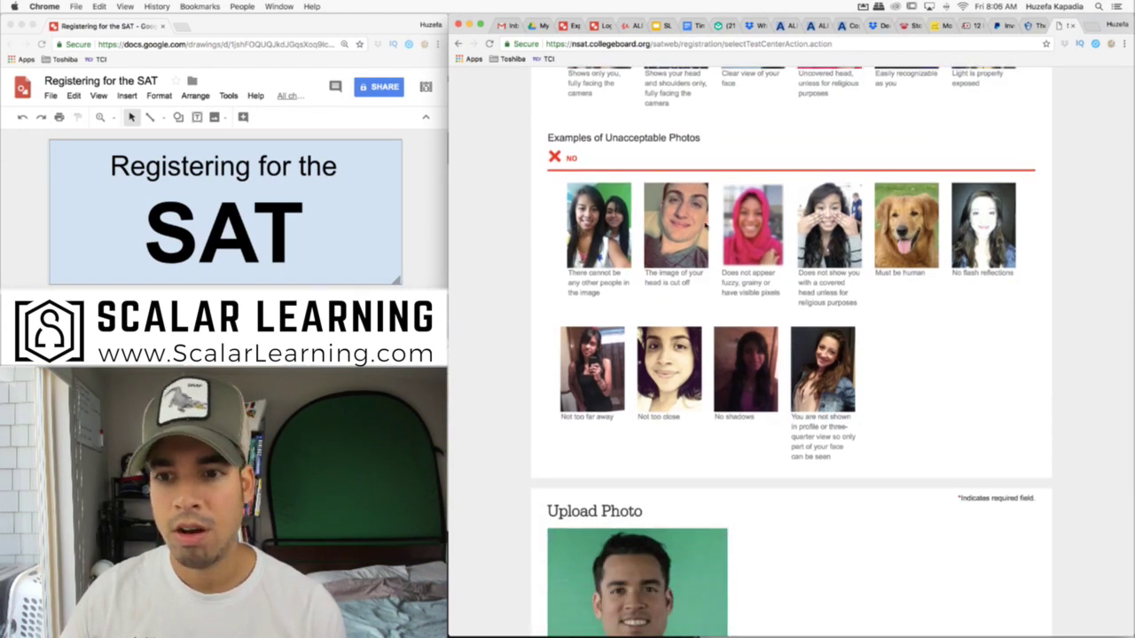
scroll(681, 278, down, 4)
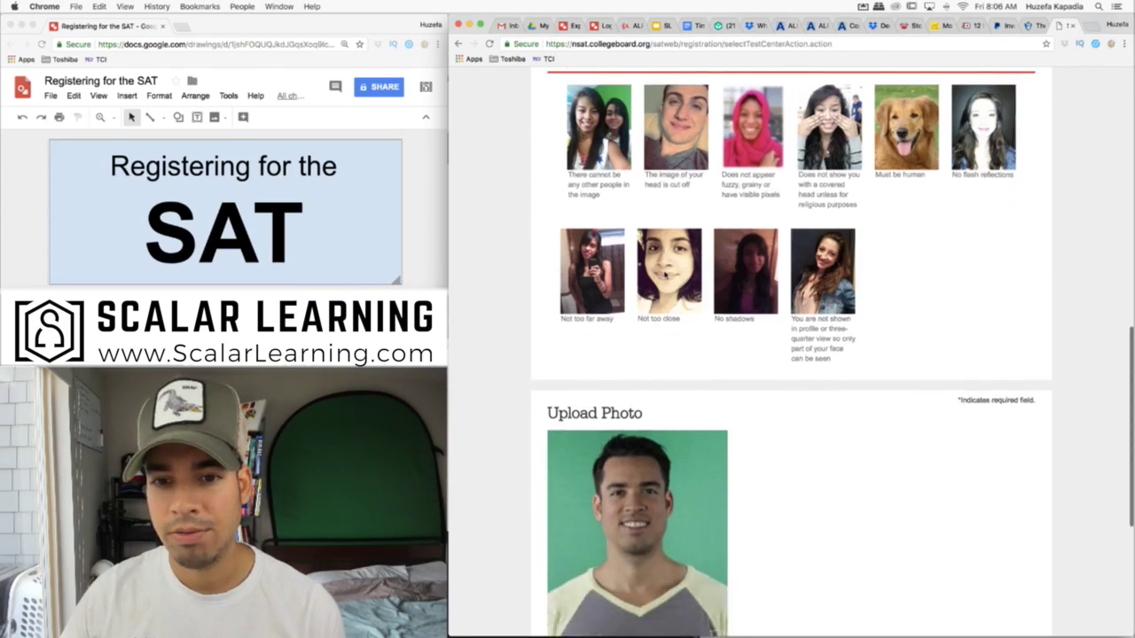
scroll(801, 325, down, 4)
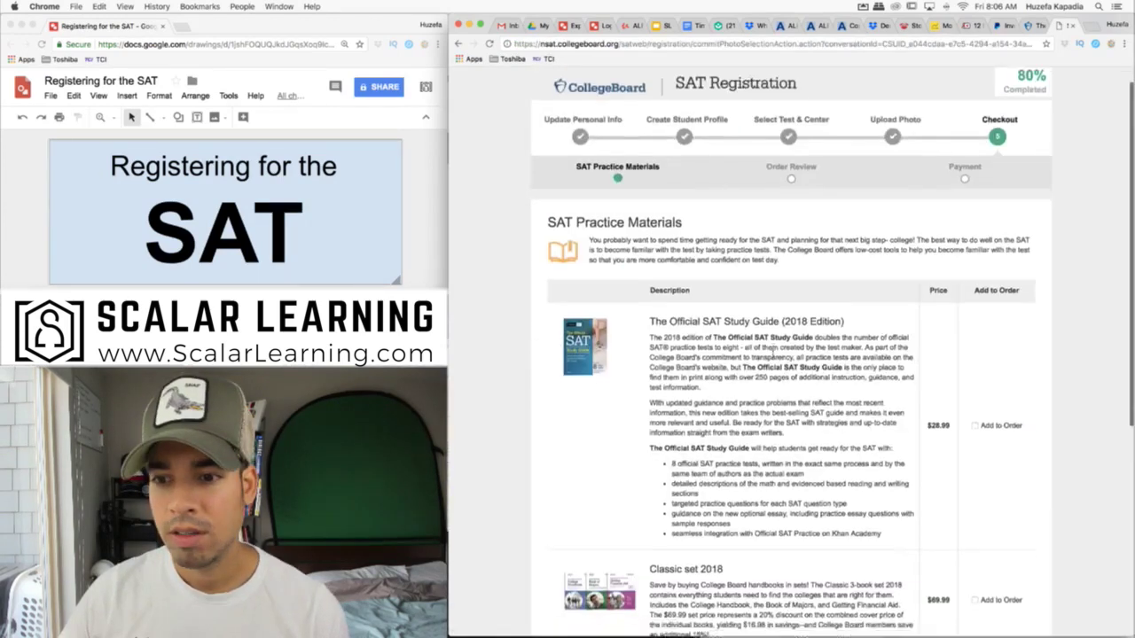
- Look through the offered SAT practice materials and continue to the order review without adding any of them
scroll(771, 353, down, 5)
scroll(771, 352, down, 1)
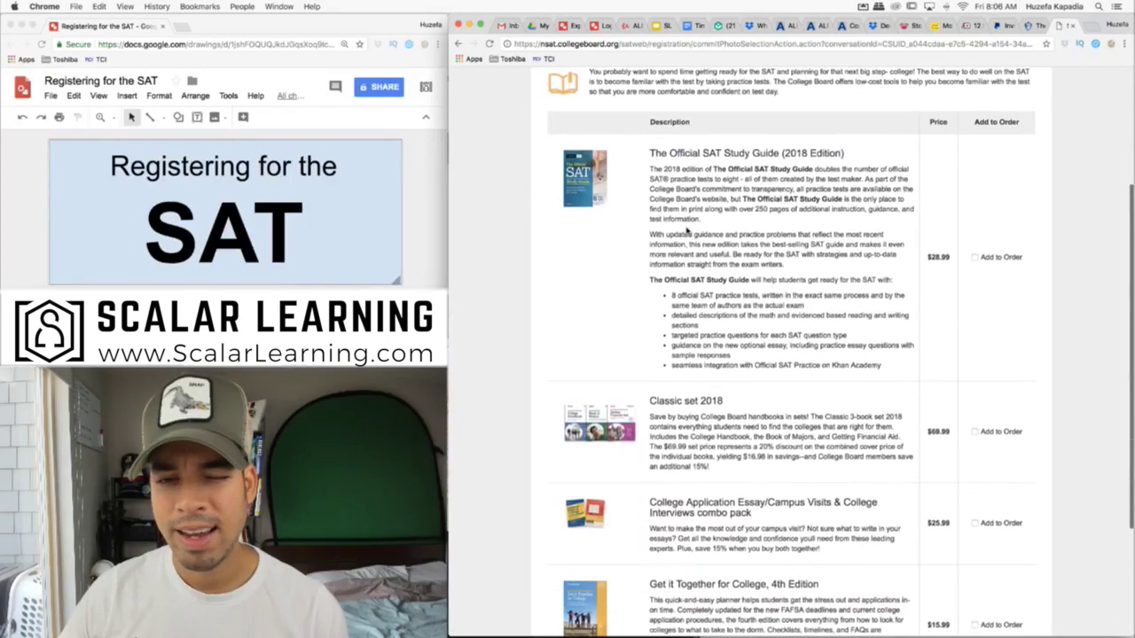
scroll(780, 282, down, 4)
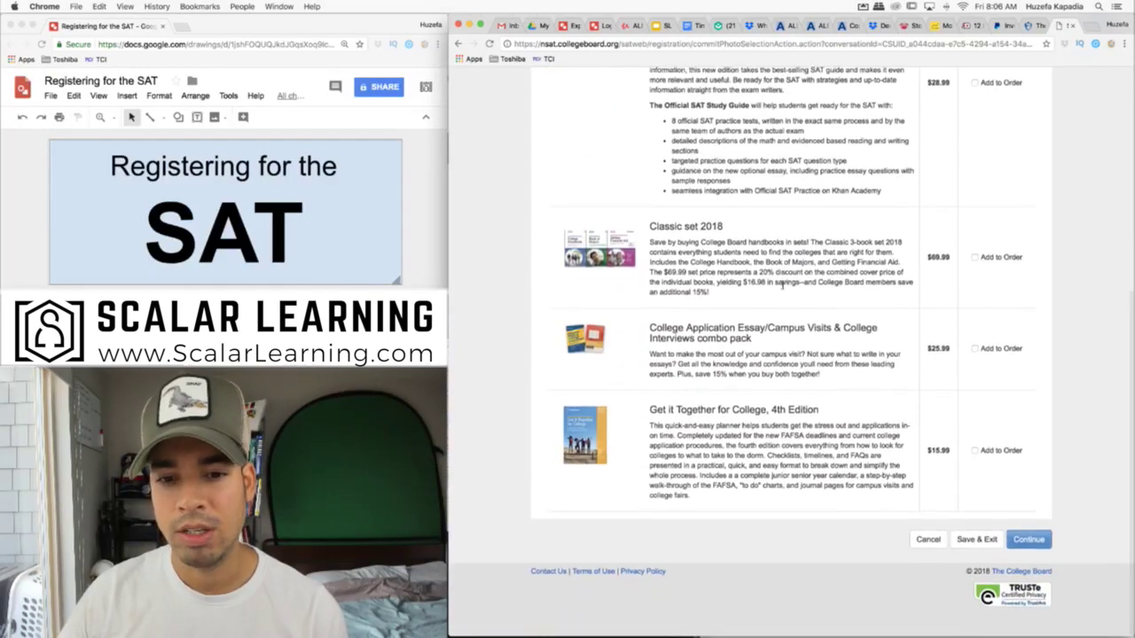
scroll(867, 454, up, 3)
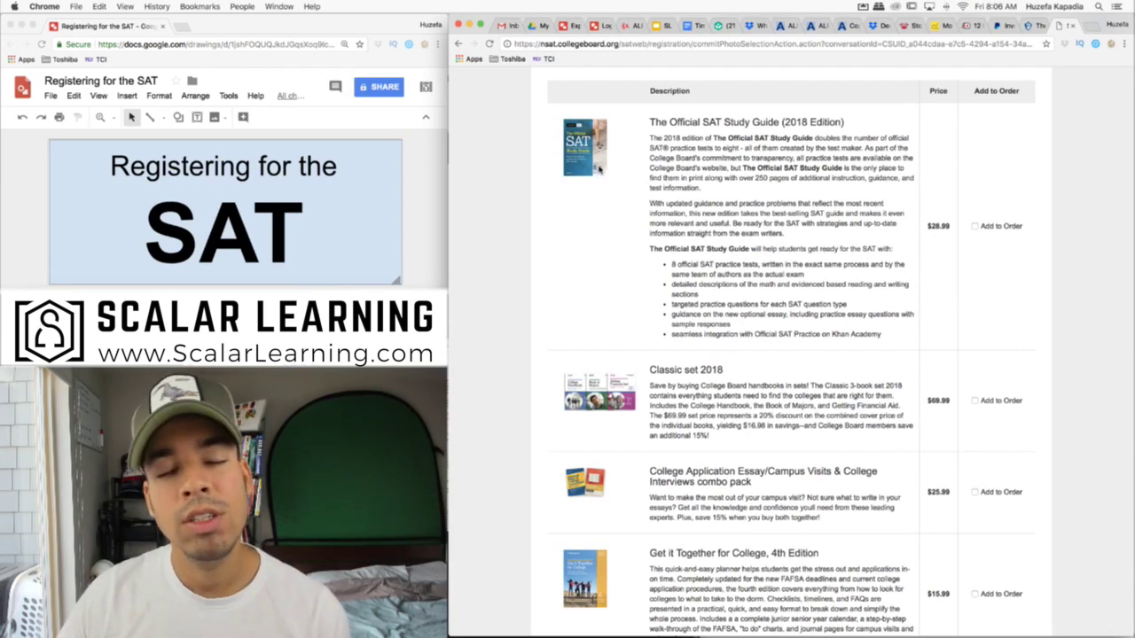
scroll(781, 225, down, 4)
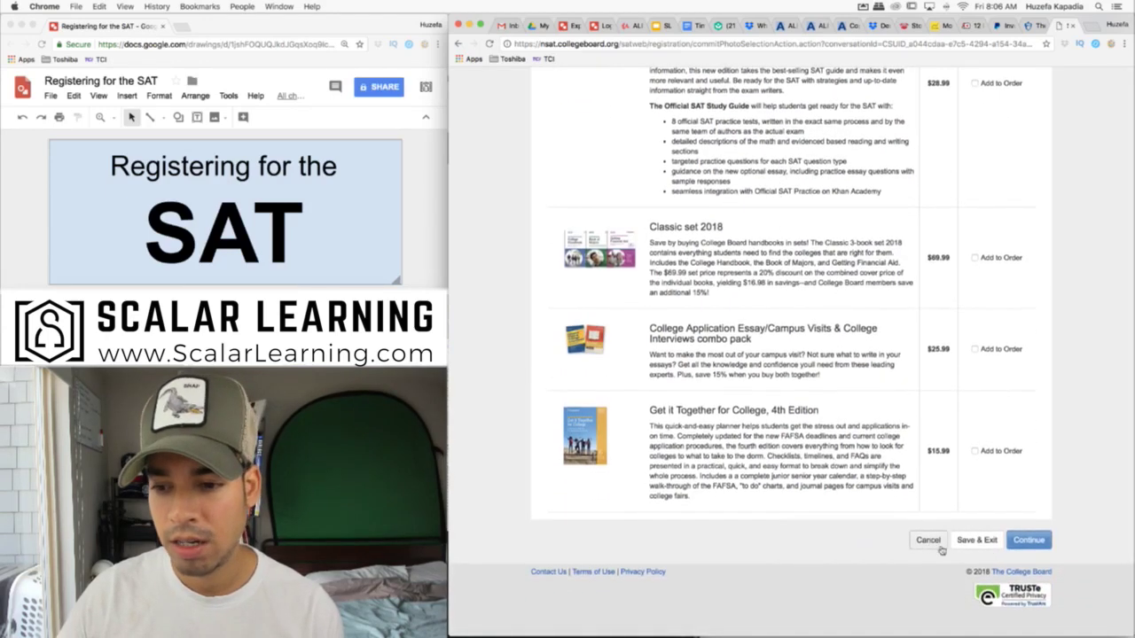
click(1028, 540)
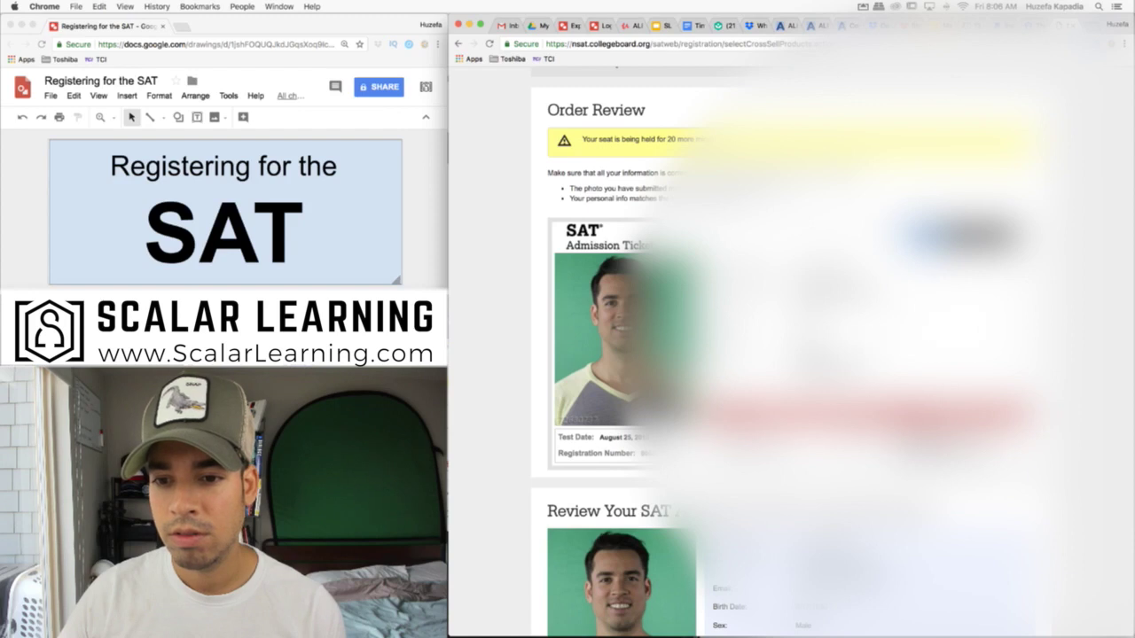
- Review the SAT order details, opt to store the payment information, and submit the payment with PayPal
scroll(789, 355, down, 2)
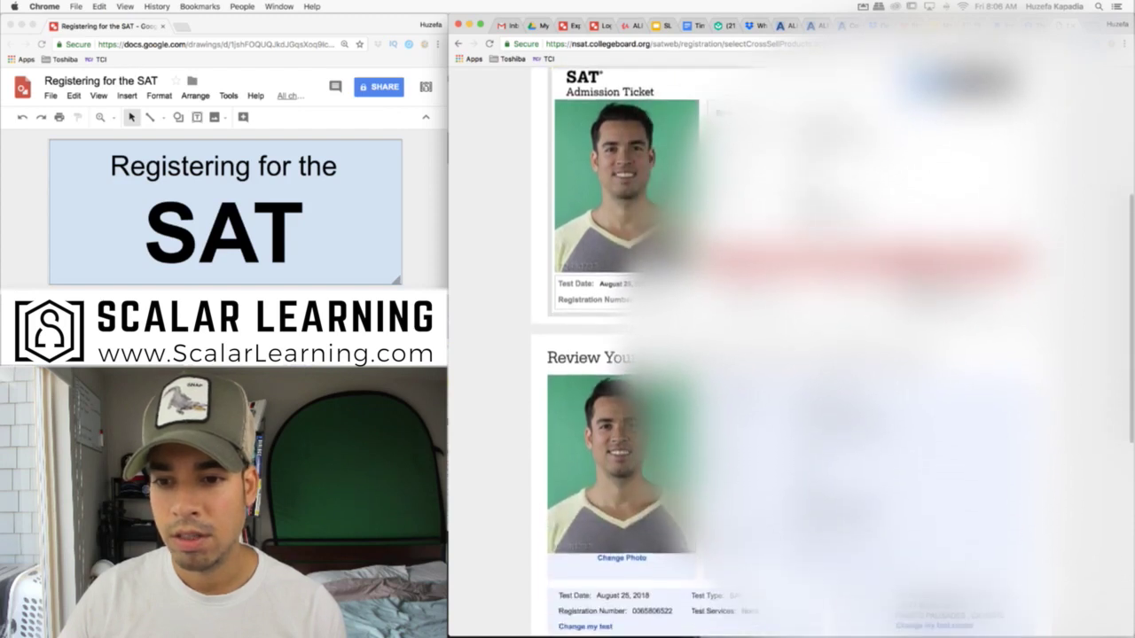
scroll(775, 355, down, 3)
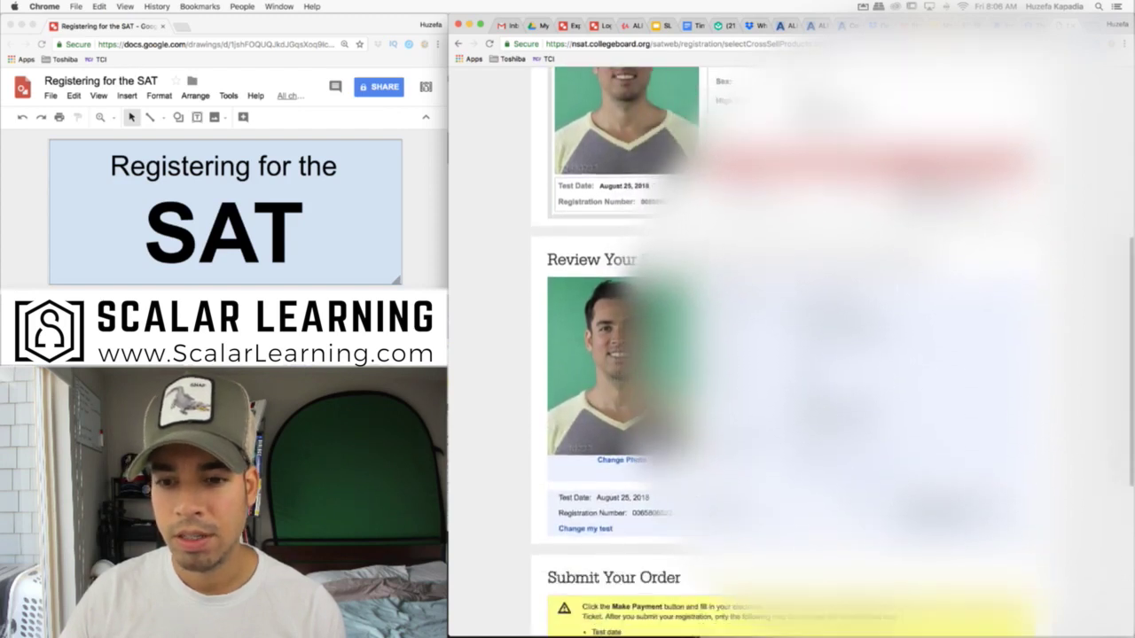
scroll(775, 355, down, 9)
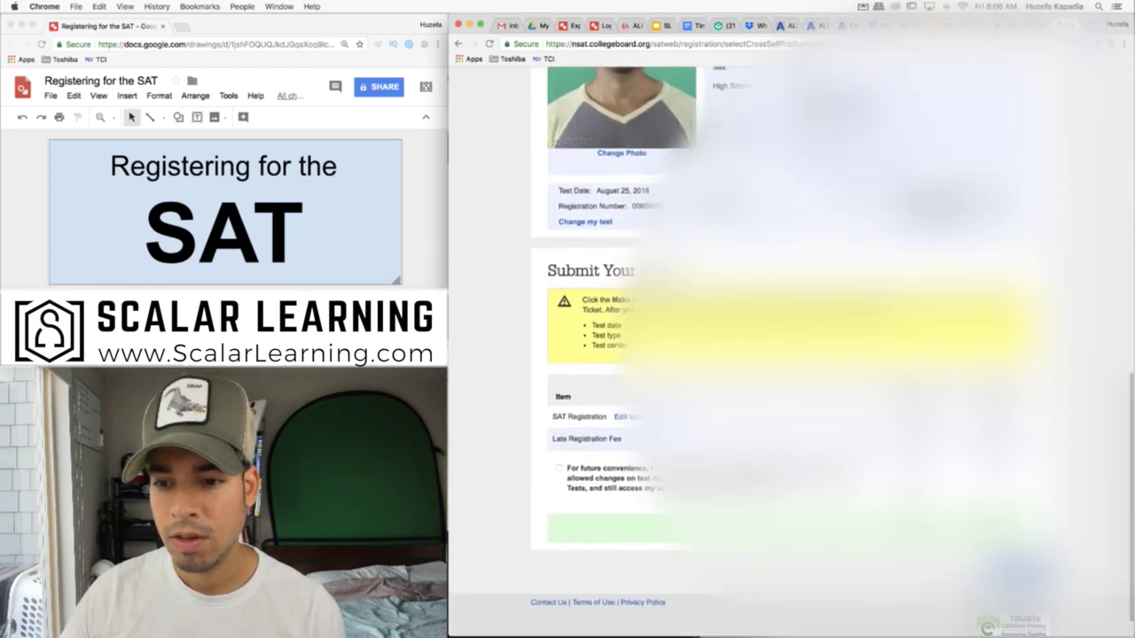
scroll(892, 402, down, 1)
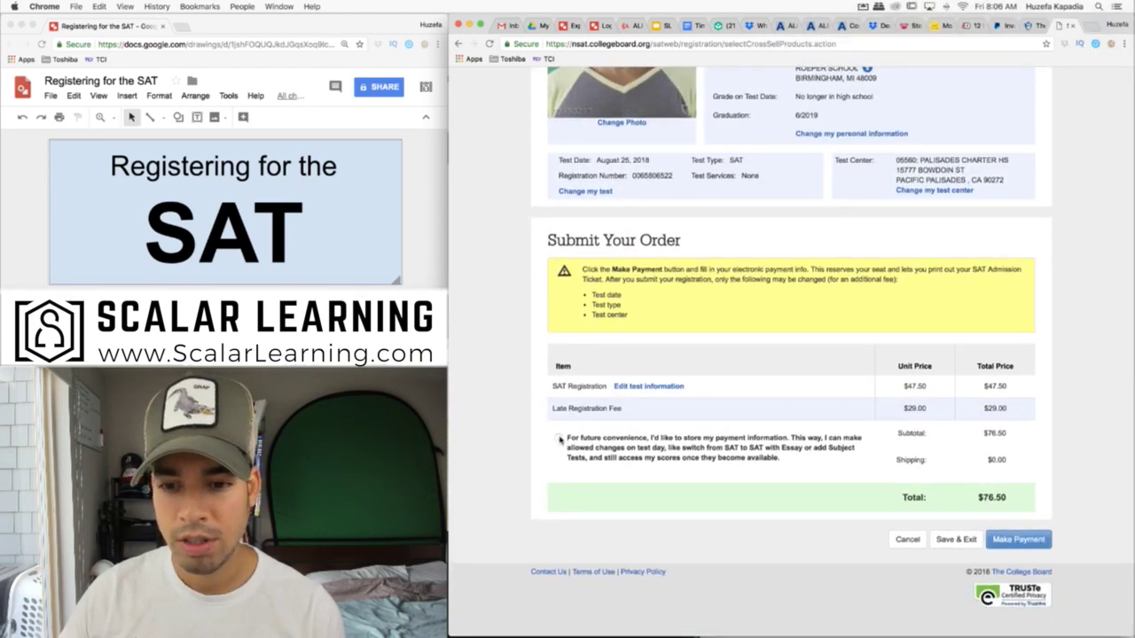
click(558, 437)
click(1017, 542)
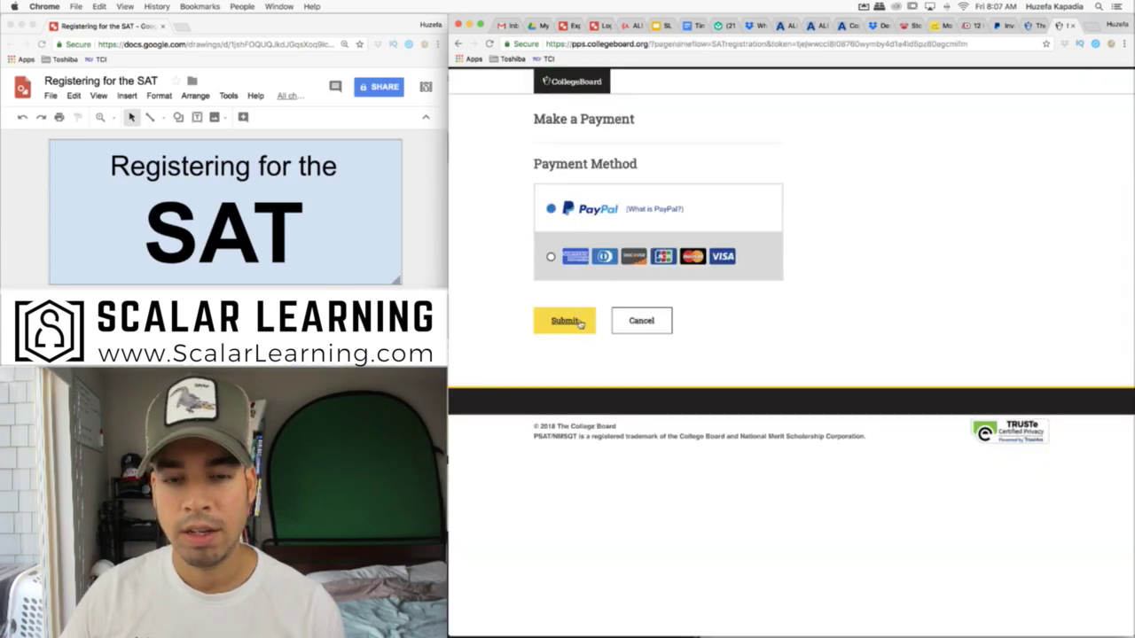
click(564, 320)
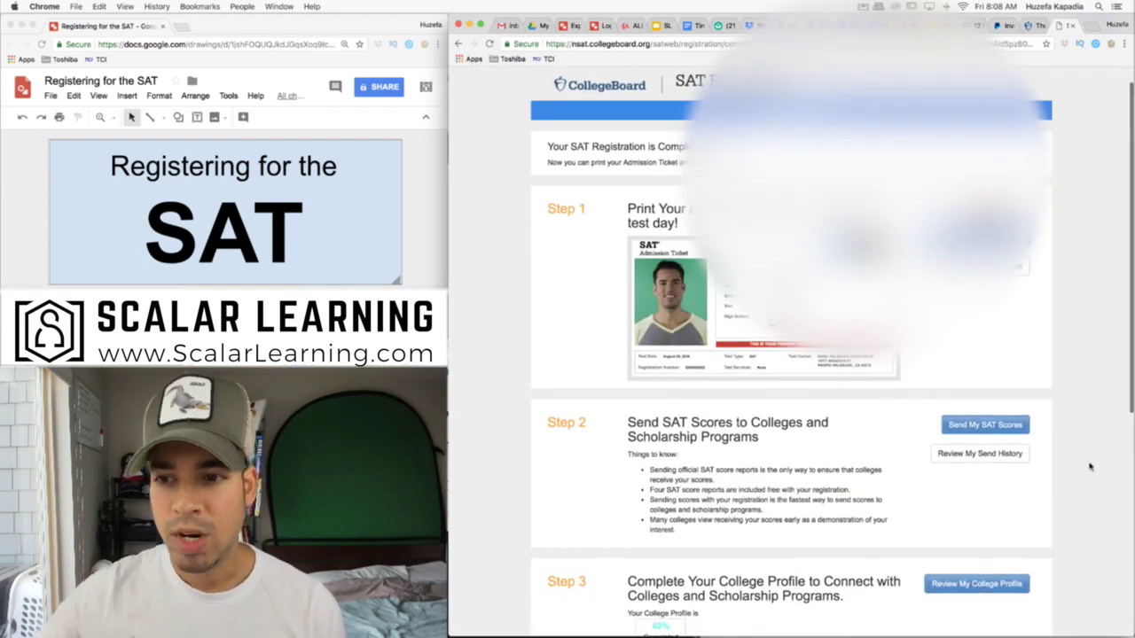
- Read through the five post-registration steps, from printing the Admission Ticket to buying practice materials
scroll(1091, 467, down, 1)
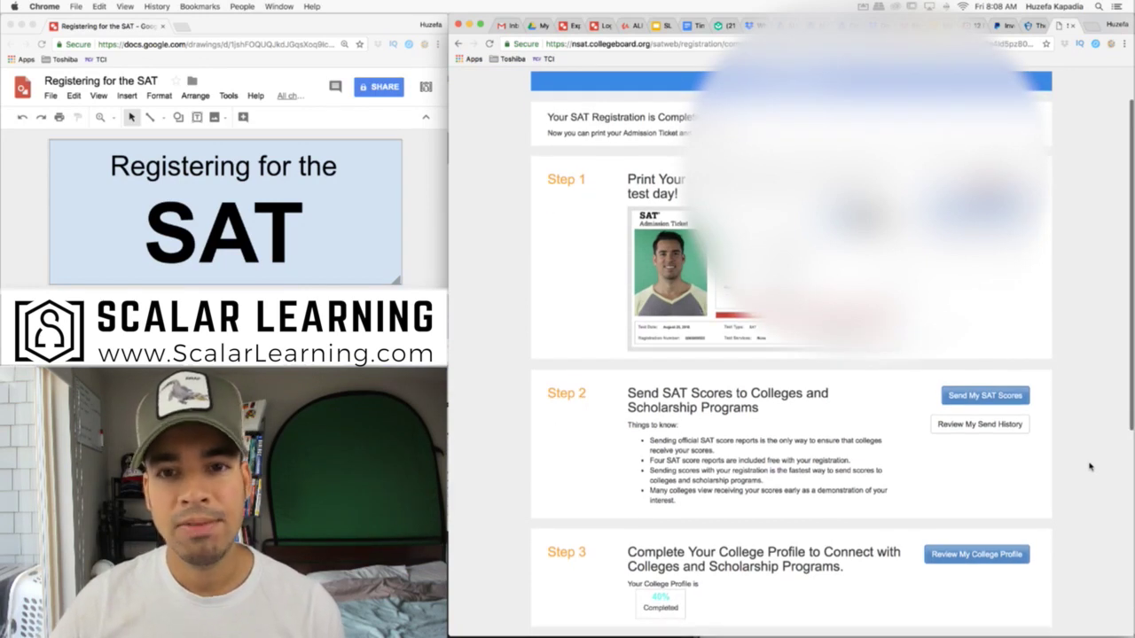
scroll(1090, 467, down, 1)
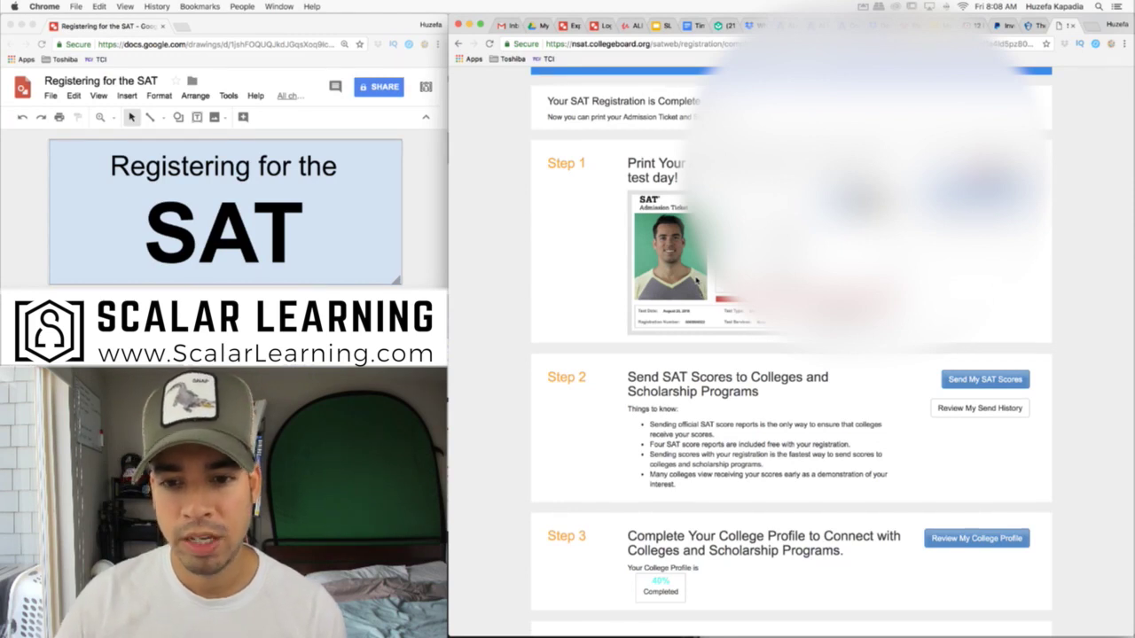
scroll(696, 332, down, 3)
scroll(754, 379, down, 1)
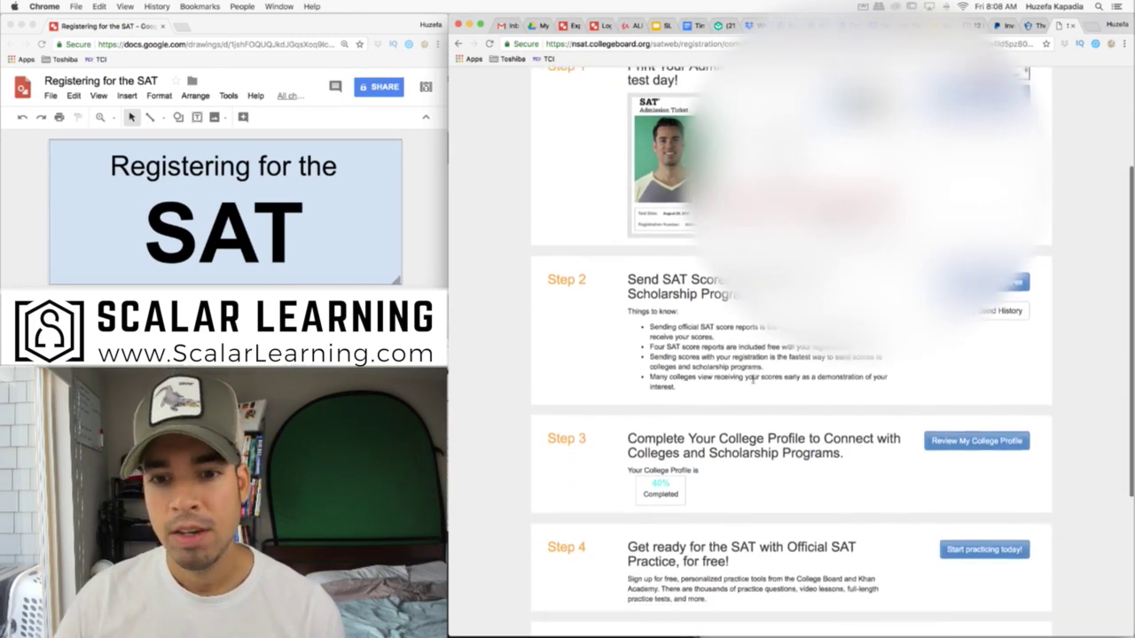
scroll(629, 372, down, 1)
scroll(789, 355, down, 1)
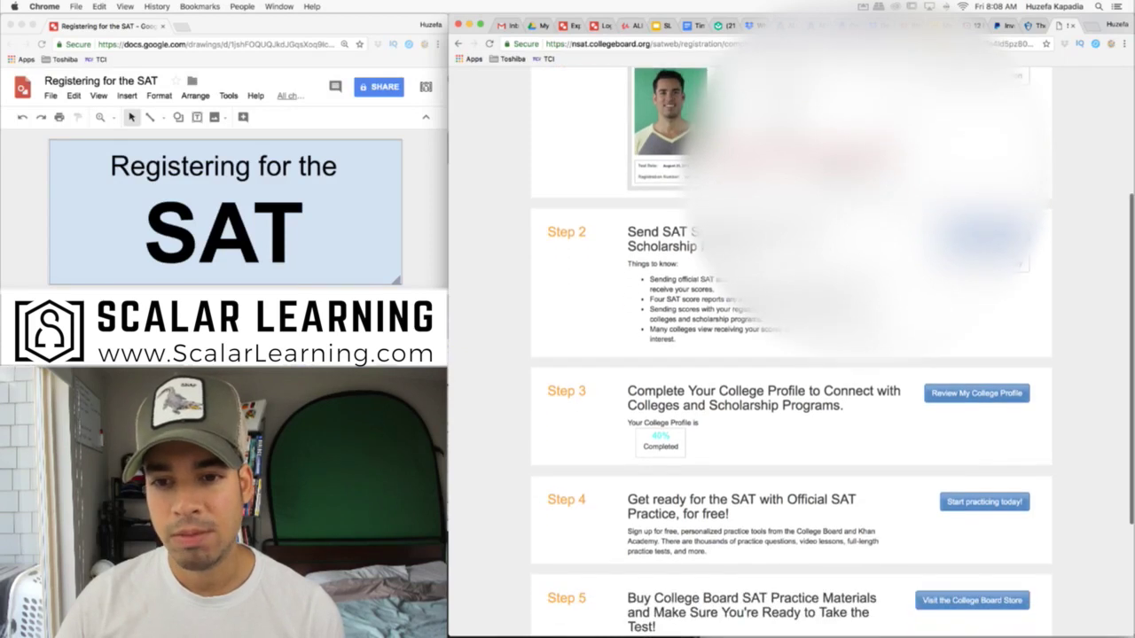
scroll(790, 351, down, 1)
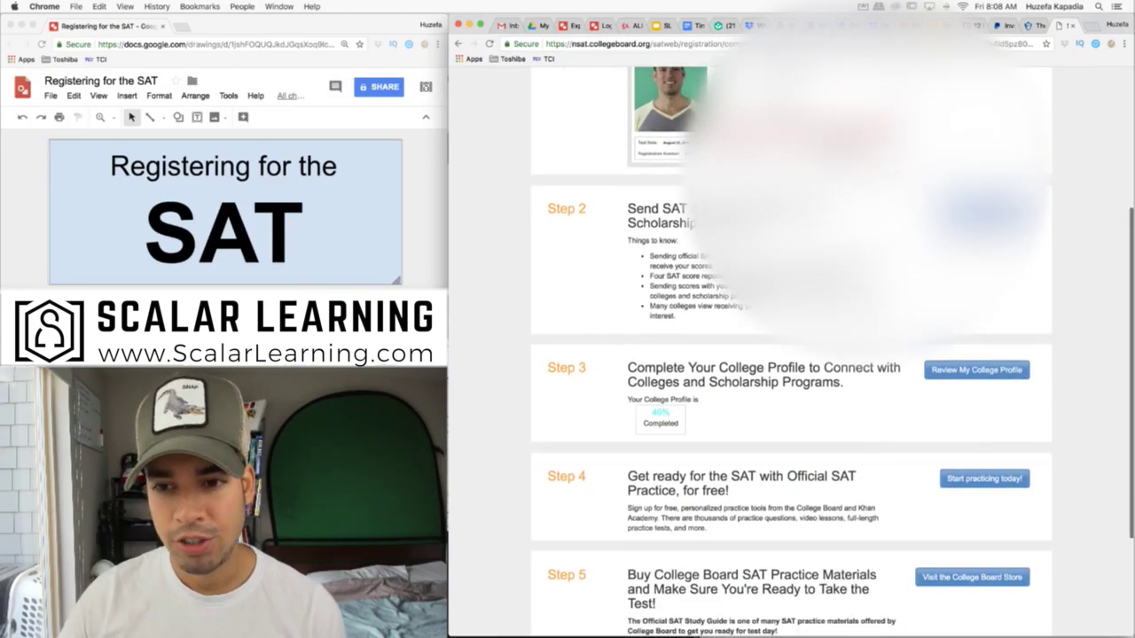
scroll(694, 359, down, 6)
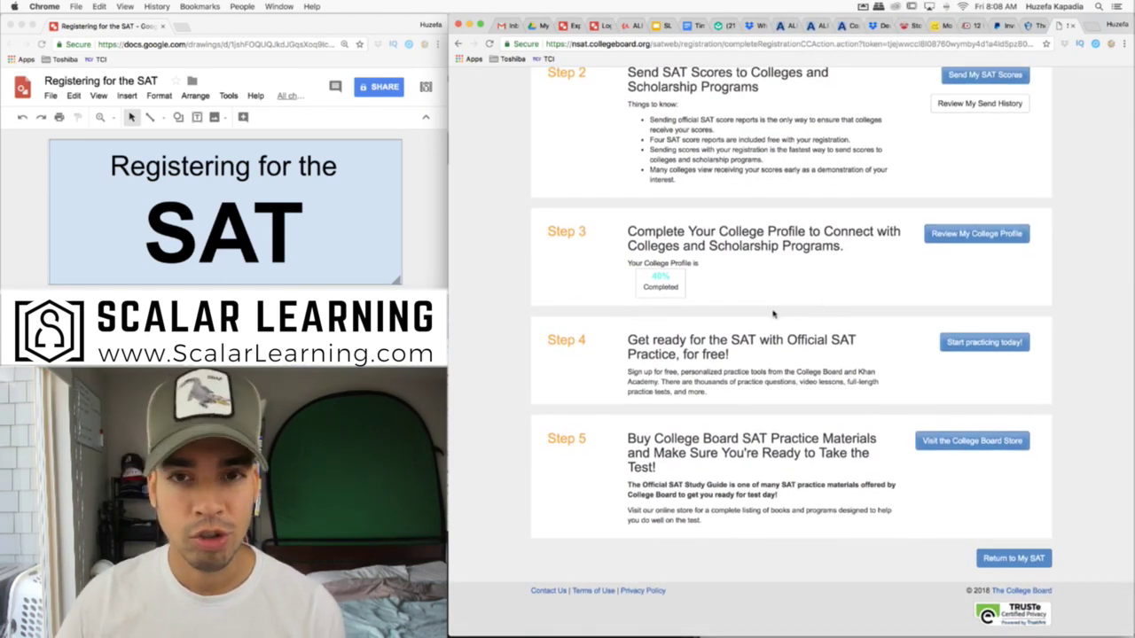
scroll(772, 314, down, 1)
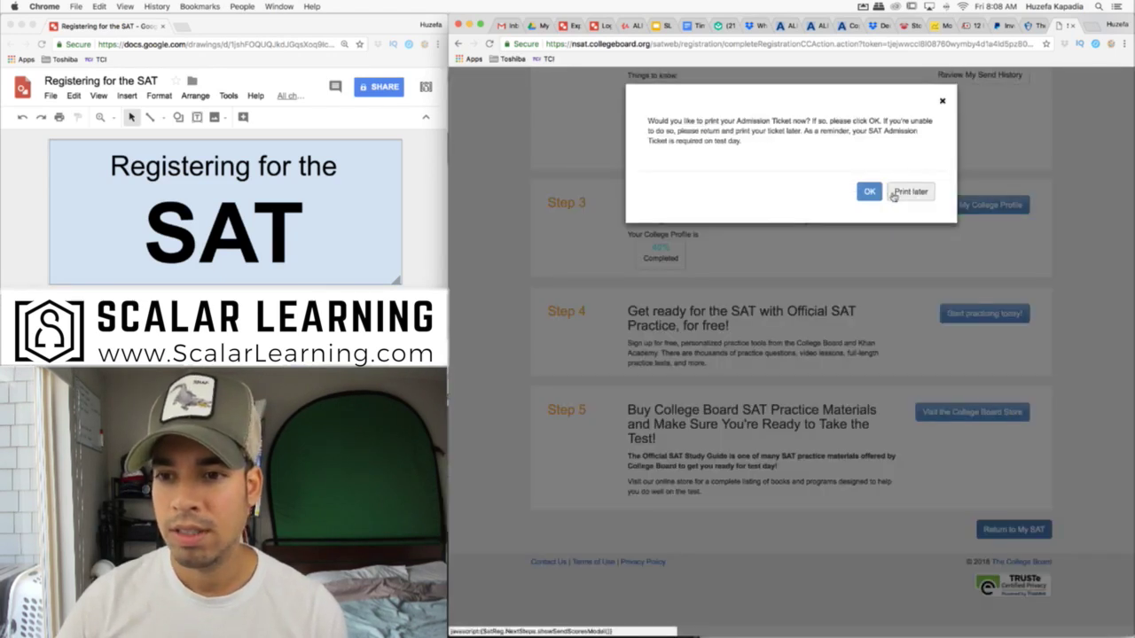
- Open the printable SAT Admission Ticket and save it to the Desktop as the PDF admissionTicket
click(868, 191)
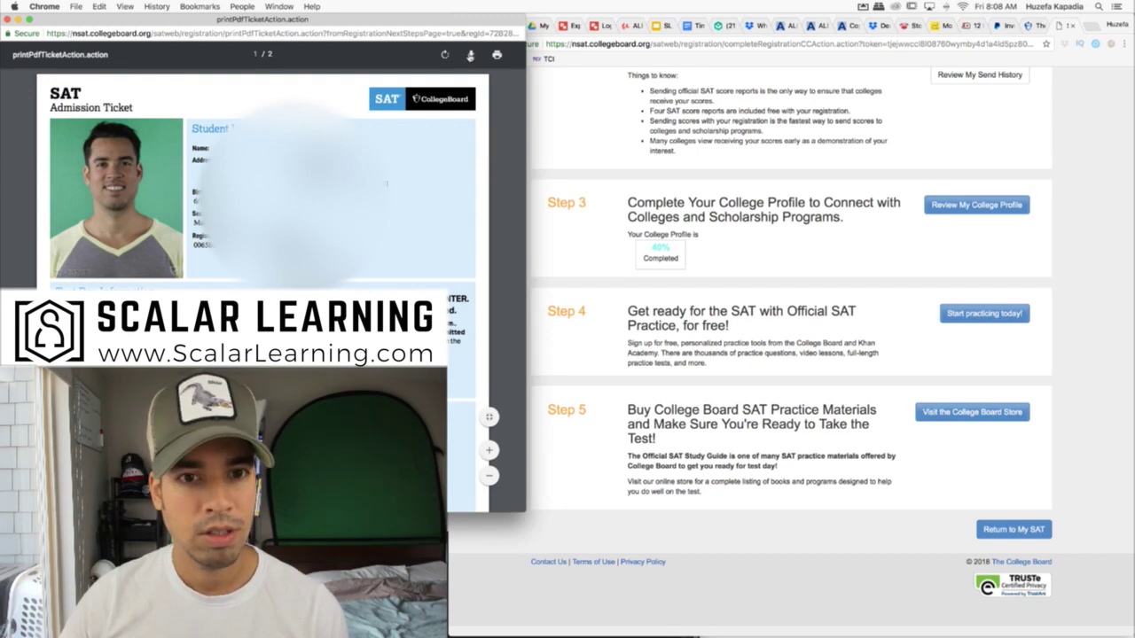
click(469, 55)
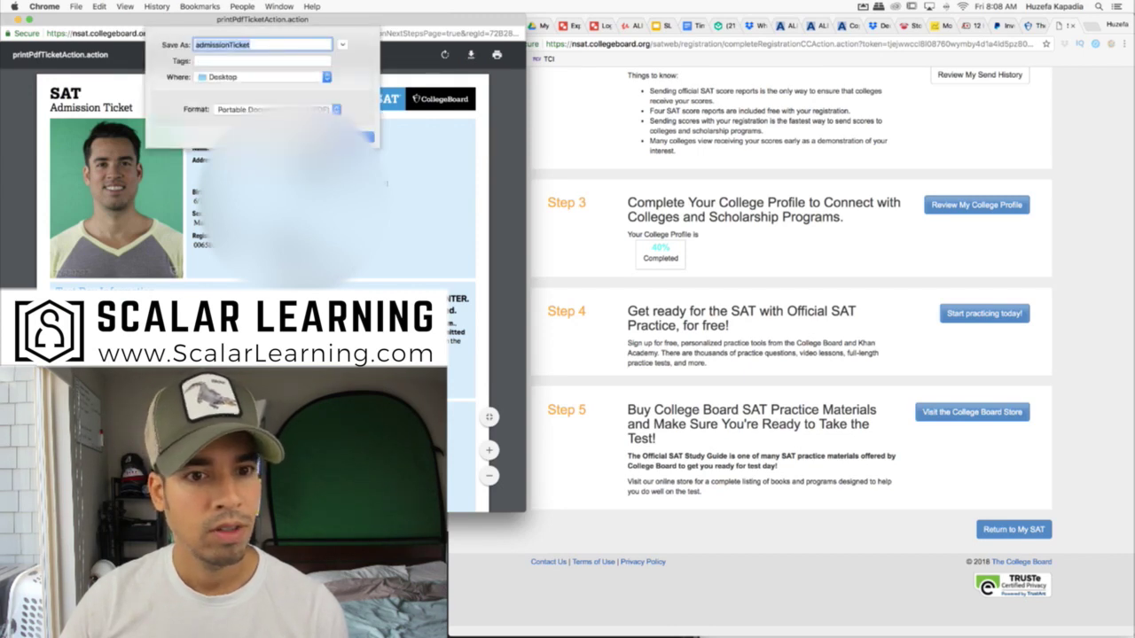
key(Return)
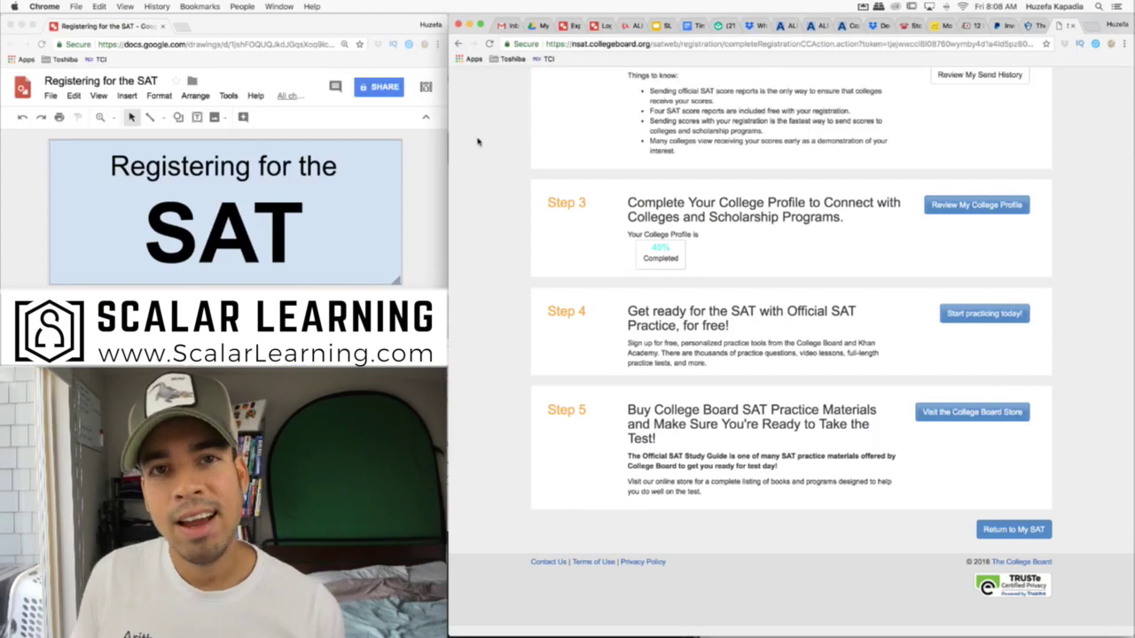